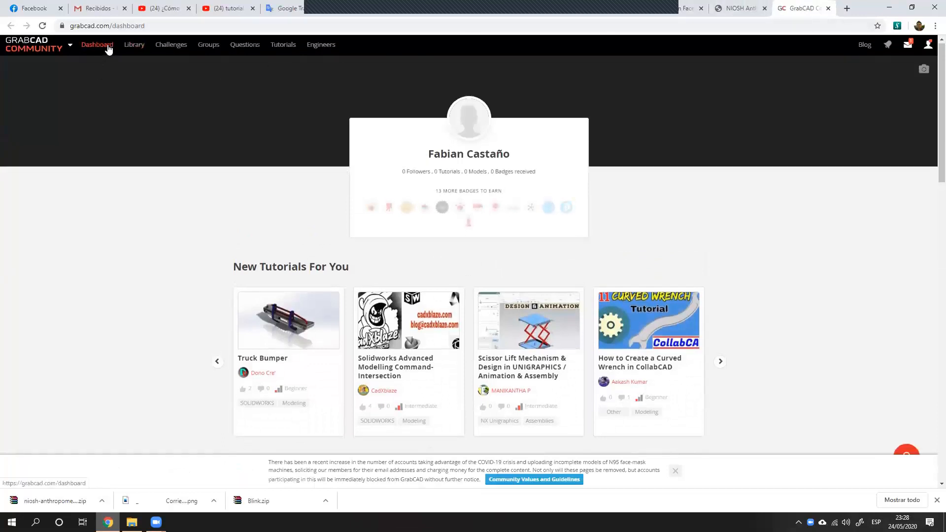
Step: Browse the GrabCAD model library and open the NIOSH Anthropometric Data and ISO Digital Headforms model page
{"action": "left_click", "coordinate": [135, 47]}
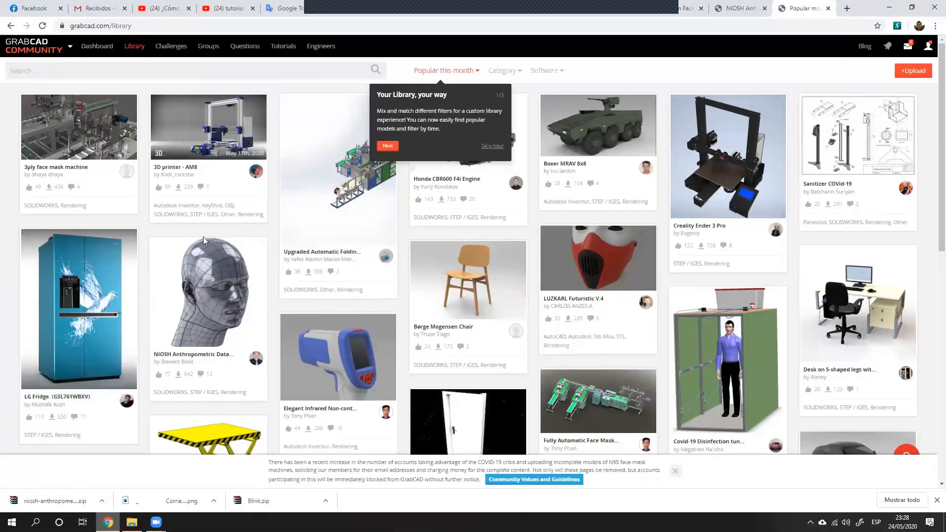
{"action": "scroll", "coordinate": [306, 270], "scroll_direction": "down", "scroll_amount": 2}
{"action": "scroll", "coordinate": [307, 275], "scroll_direction": "down", "scroll_amount": 3}
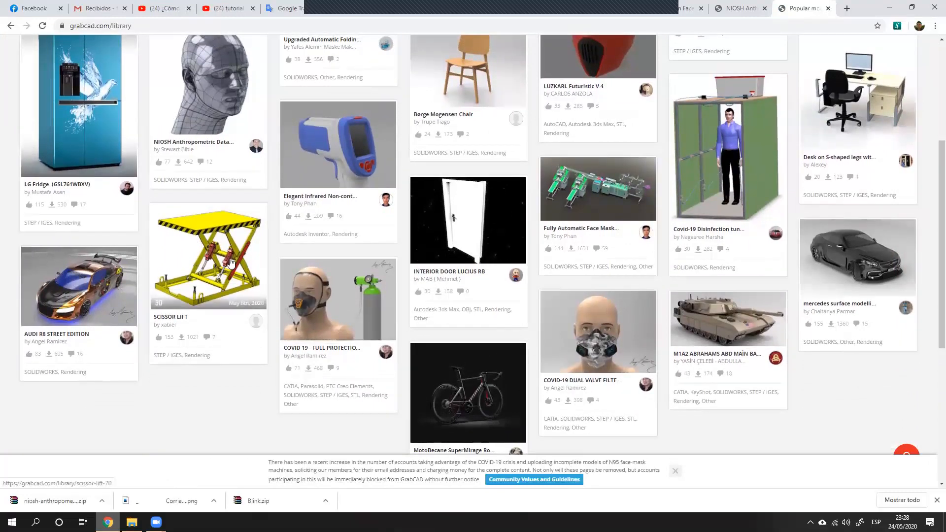
{"action": "scroll", "coordinate": [231, 263], "scroll_direction": "up", "scroll_amount": 1}
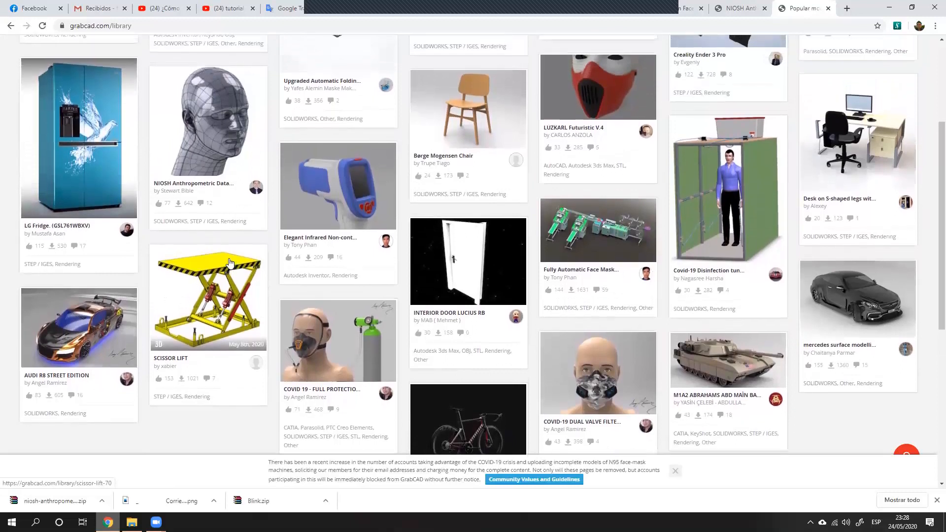
{"action": "scroll", "coordinate": [229, 263], "scroll_direction": "up", "scroll_amount": 3}
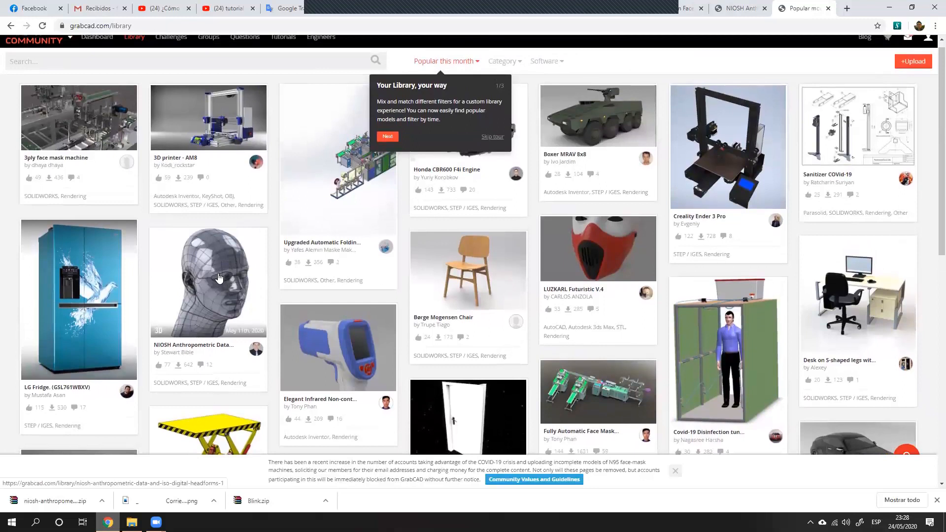
{"action": "left_click", "coordinate": [219, 278]}
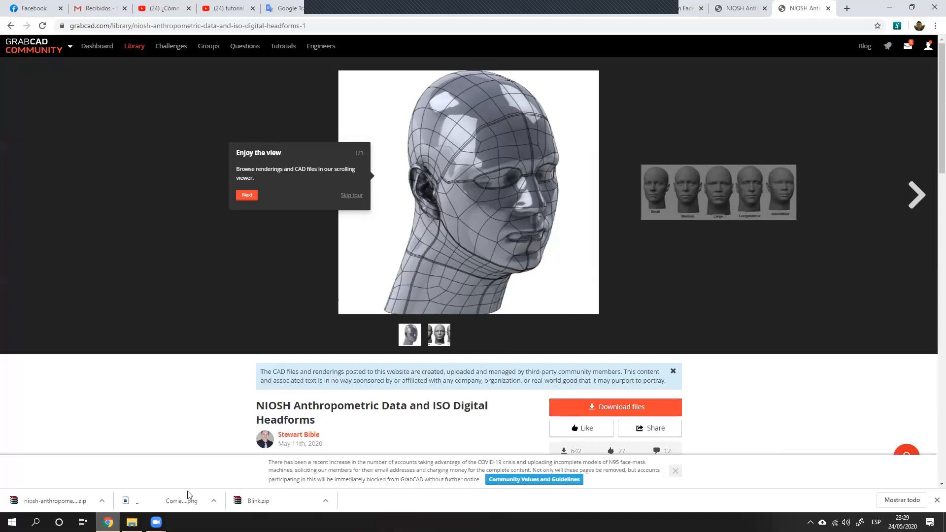
{"action": "left_click", "coordinate": [132, 522]}
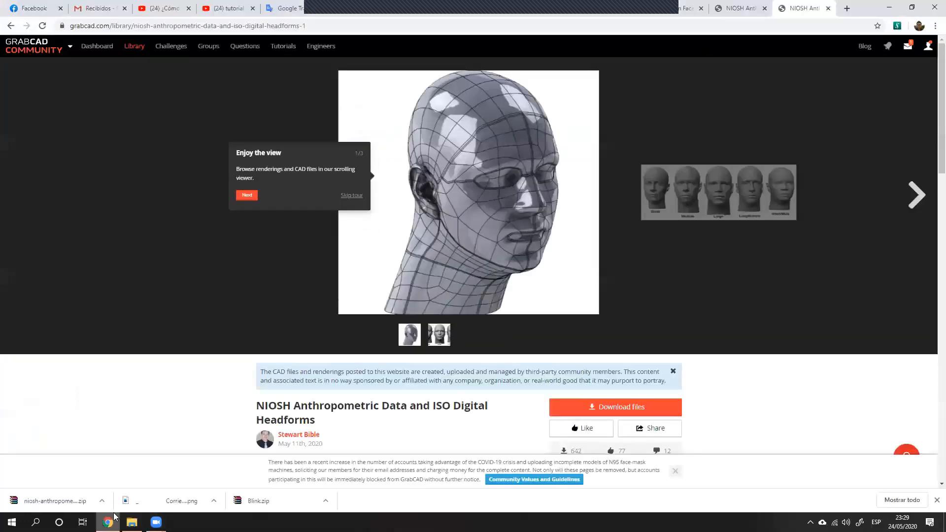
{"action": "left_click", "coordinate": [109, 521]}
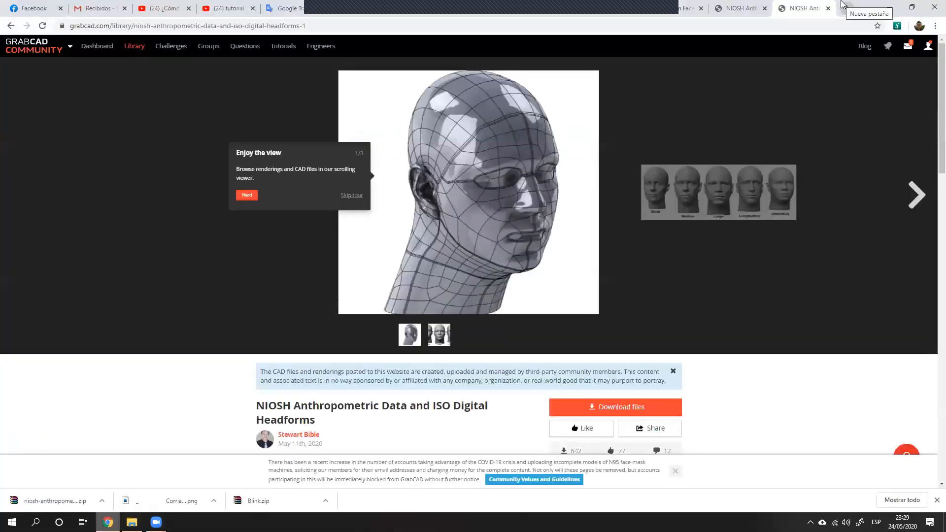
Step: Search the web for "simscale" in a new browser tab and open the official SimScale website
{"action": "left_click", "coordinate": [848, 8]}
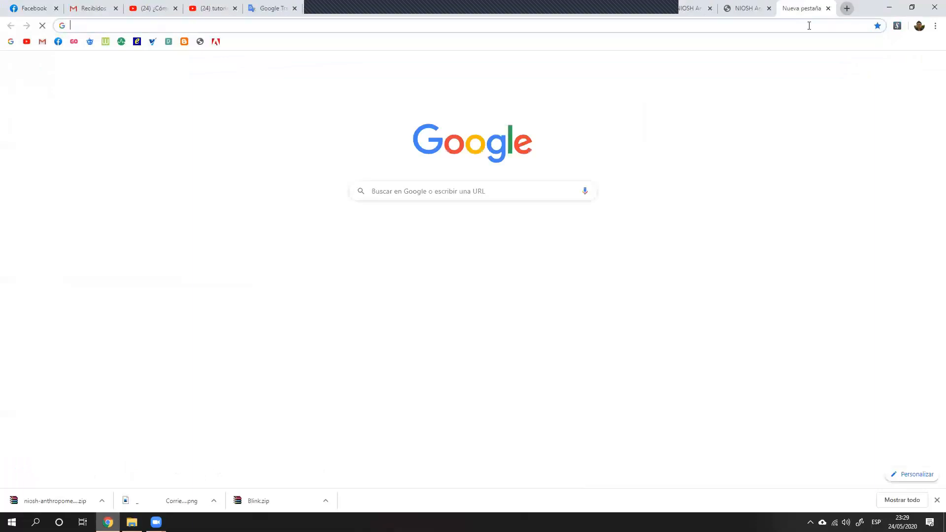
{"action": "type", "text": "simscale"}
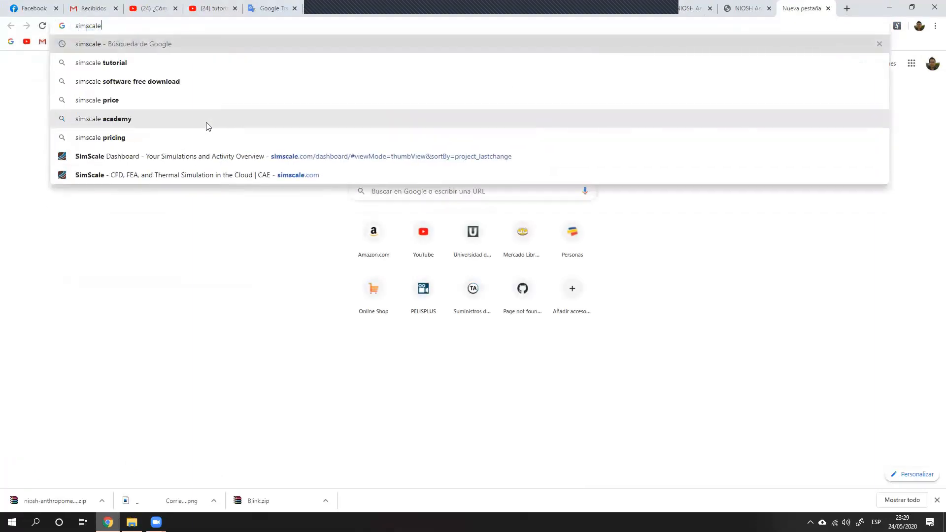
{"action": "key", "text": "Return"}
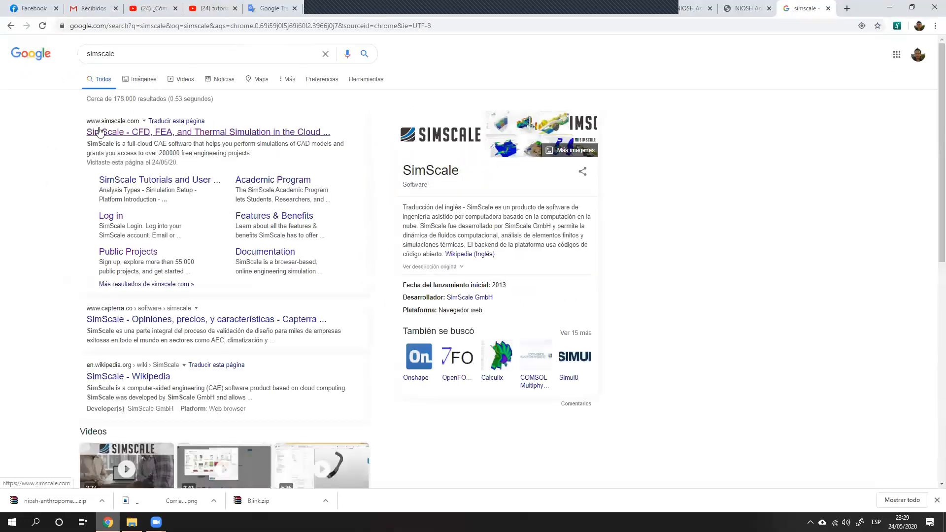
{"action": "left_click", "coordinate": [226, 133]}
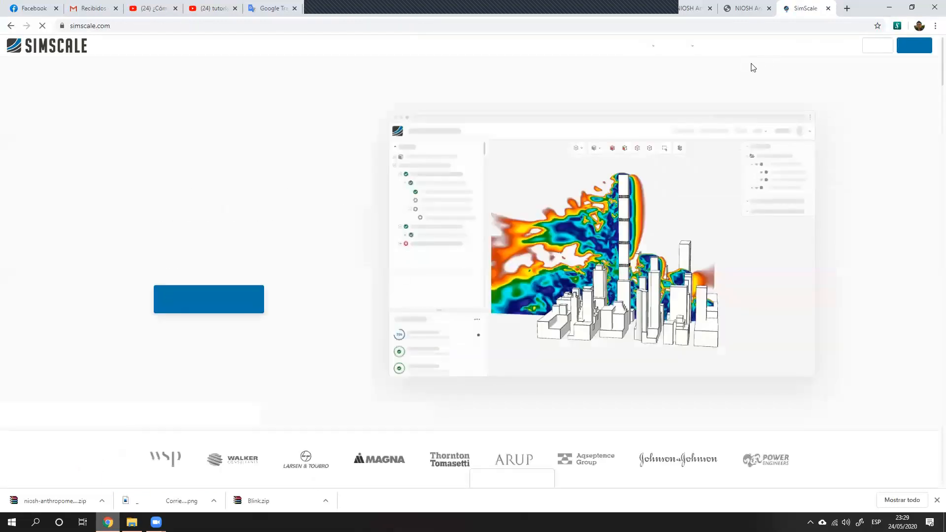
Step: Log out of the SimScale account and look over the fields of the account sign-up form
{"action": "mouse_move", "coordinate": [930, 47]}
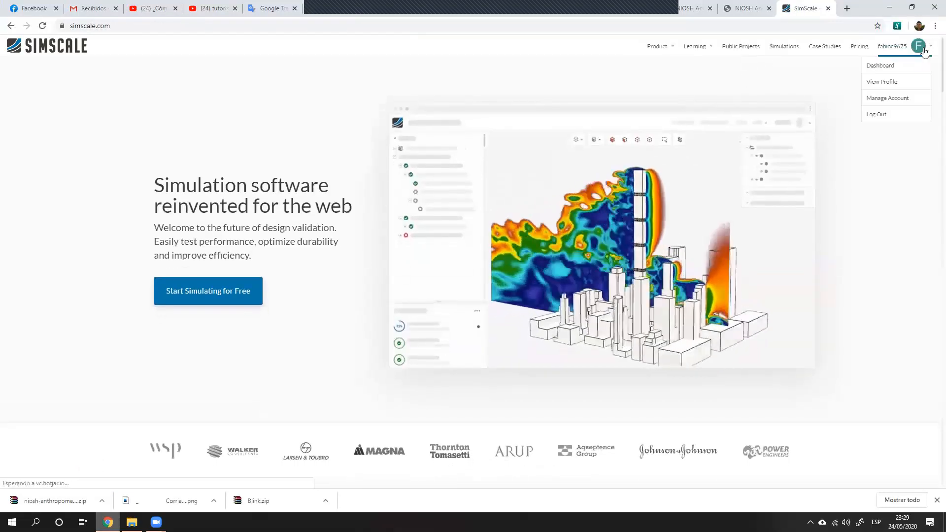
{"action": "left_click", "coordinate": [879, 114]}
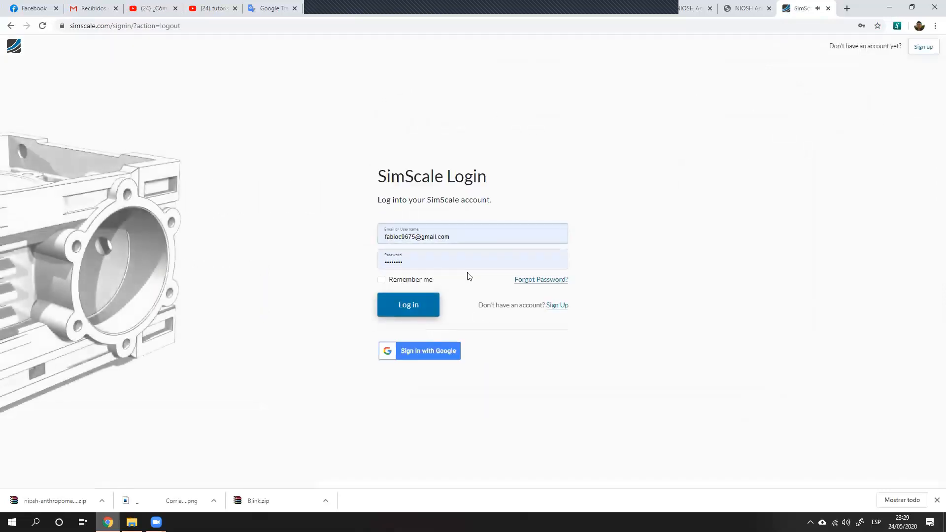
{"action": "left_click", "coordinate": [558, 307]}
{"action": "left_click", "coordinate": [558, 307]}
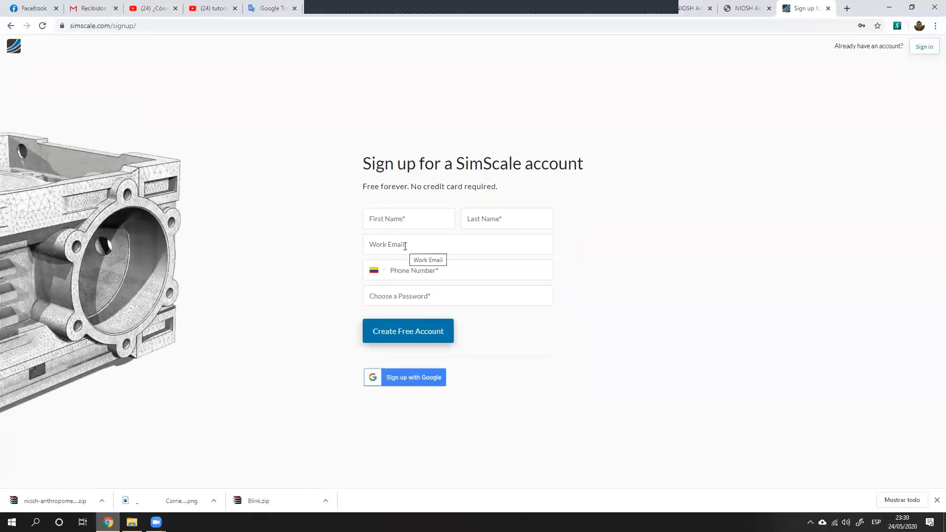
{"action": "left_click", "coordinate": [399, 297]}
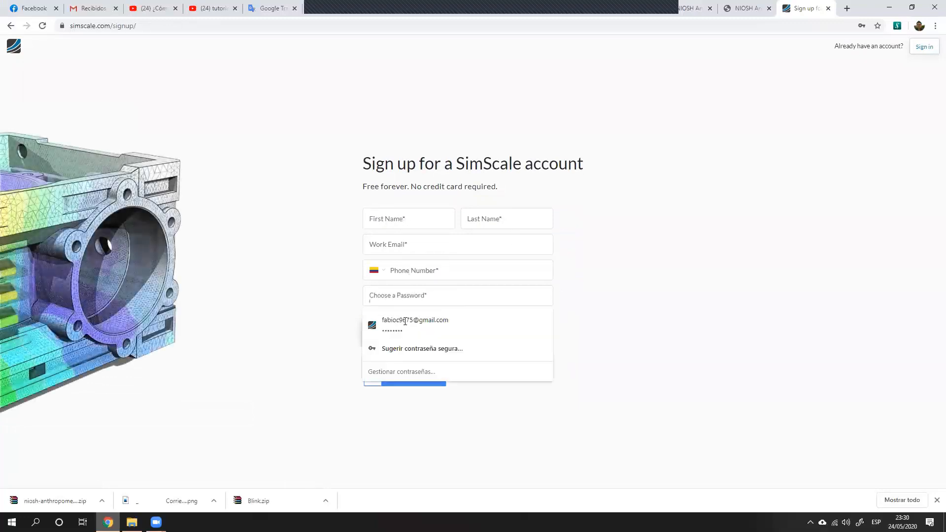
{"action": "left_click", "coordinate": [309, 274]}
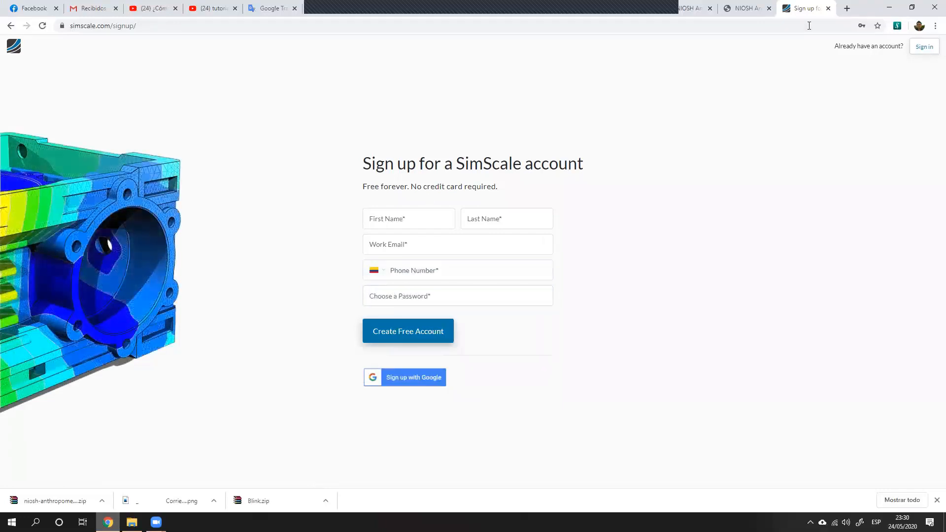
Step: Log in to the existing SimScale account with the saved credentials and look briefly at the new-project form
{"action": "left_click", "coordinate": [925, 48]}
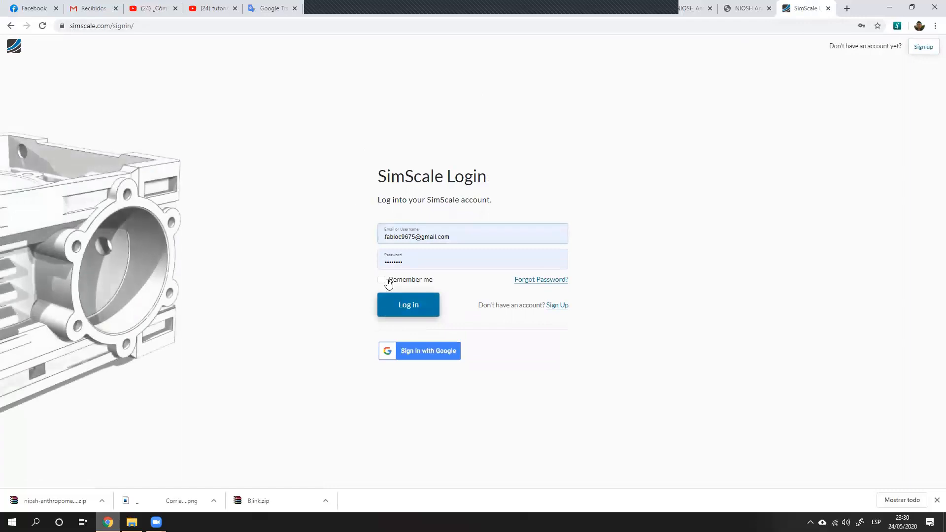
{"action": "left_click", "coordinate": [423, 310]}
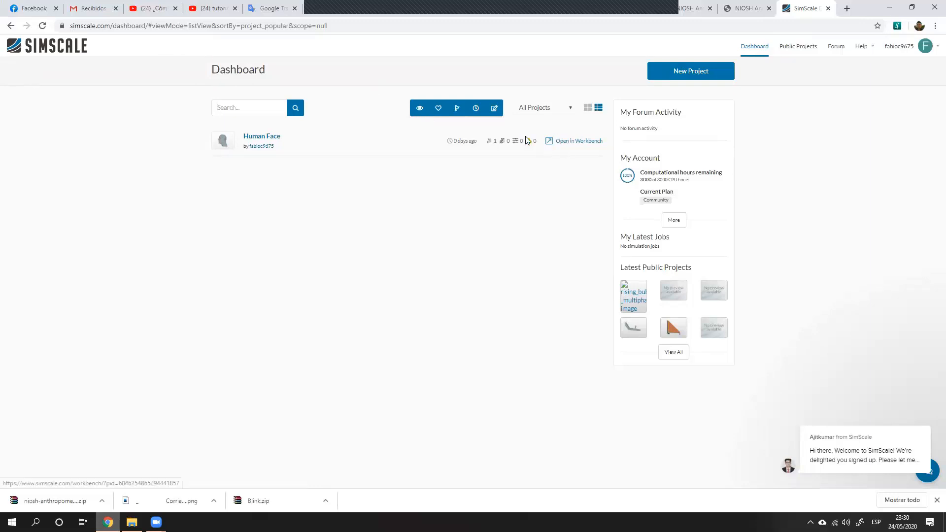
{"action": "left_click", "coordinate": [661, 72]}
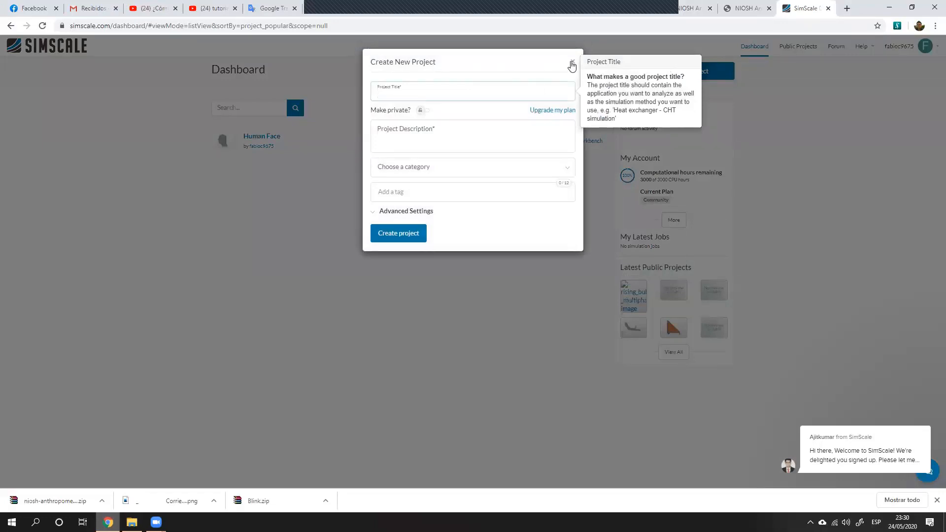
{"action": "left_click", "coordinate": [571, 64]}
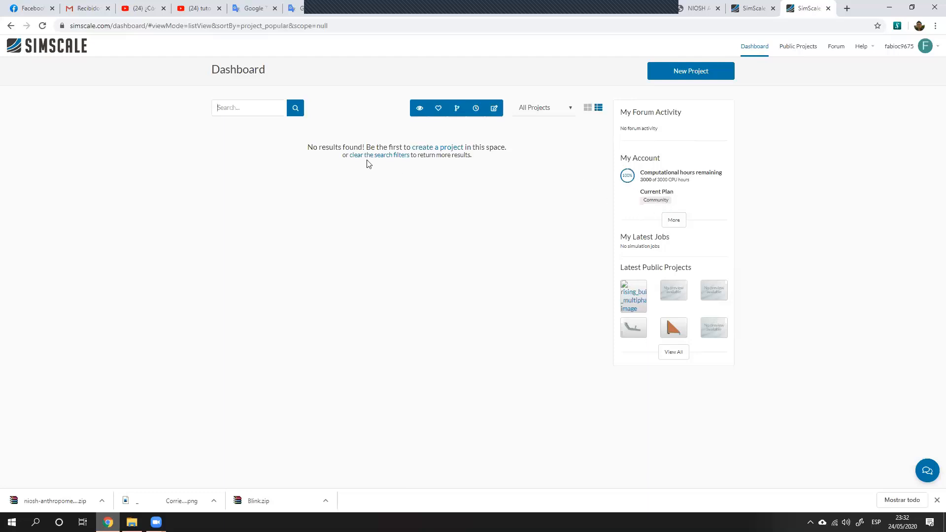
Step: Create a project titled "Human Head", described as "Flow analysis and aerodynamics of human head", in the Learning & Teaching category
{"action": "left_click", "coordinate": [680, 76]}
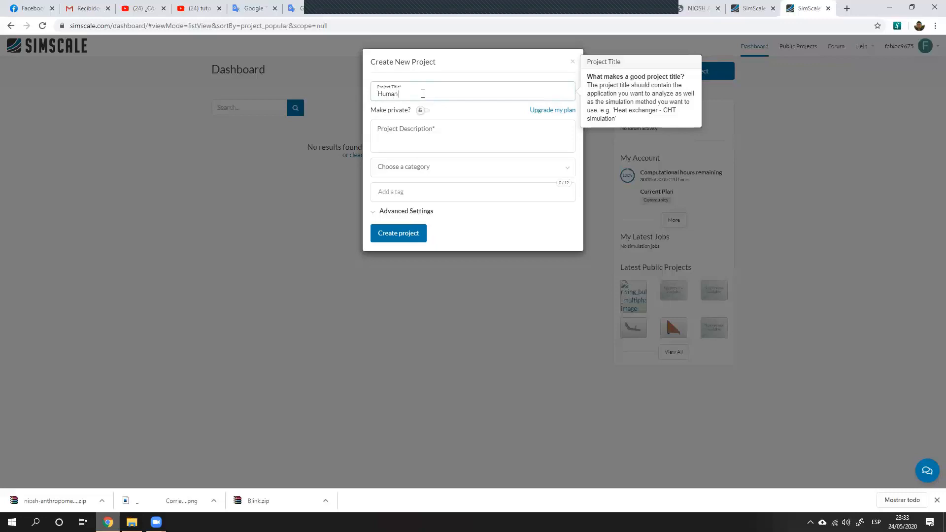
{"action": "left_click", "coordinate": [423, 129]}
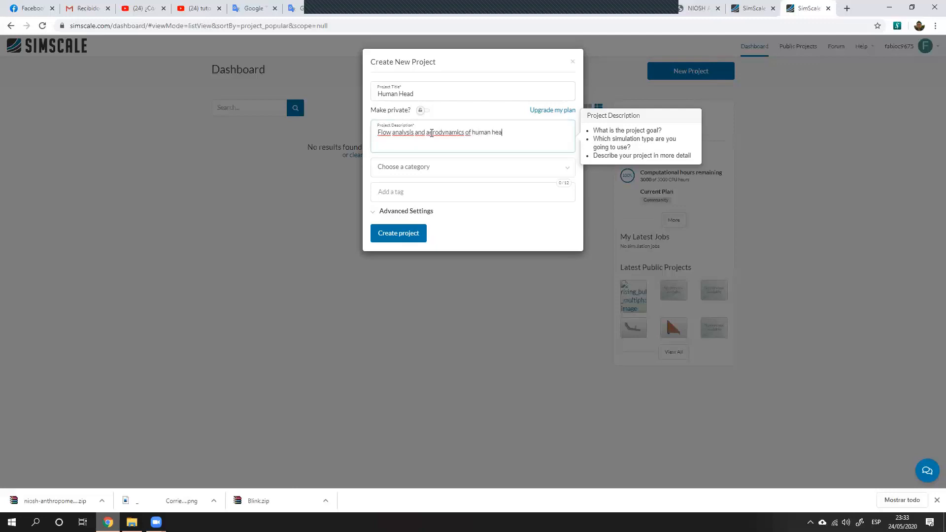
{"action": "left_click", "coordinate": [422, 170]}
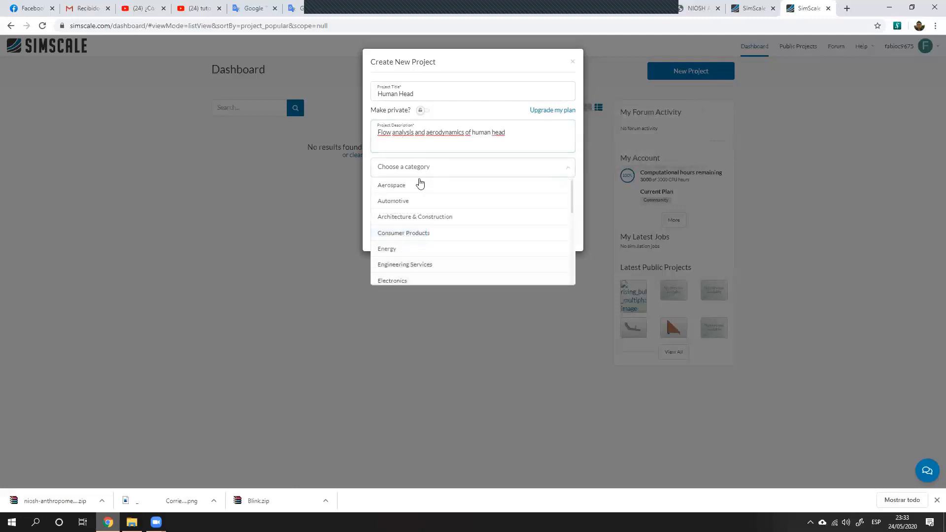
{"action": "scroll", "coordinate": [425, 251], "scroll_direction": "down", "scroll_amount": 3}
{"action": "left_click", "coordinate": [411, 262]}
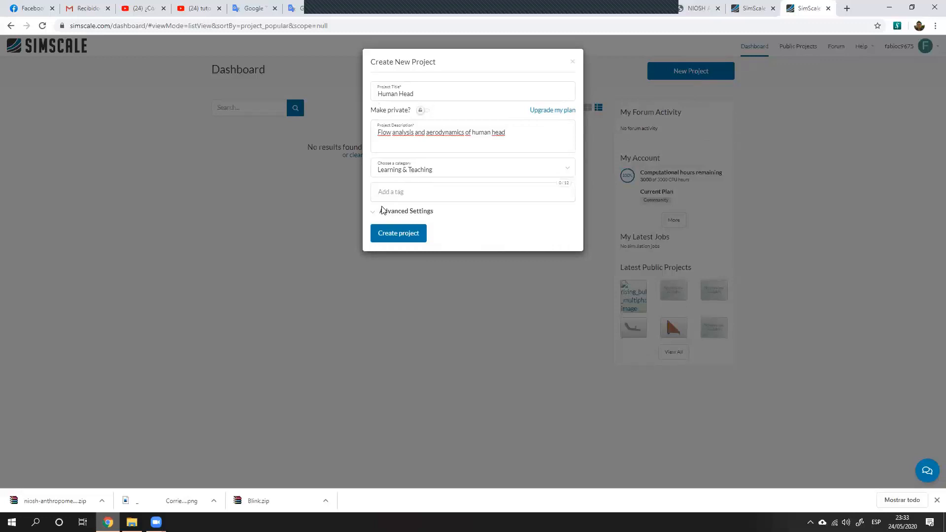
{"action": "left_click", "coordinate": [396, 235]}
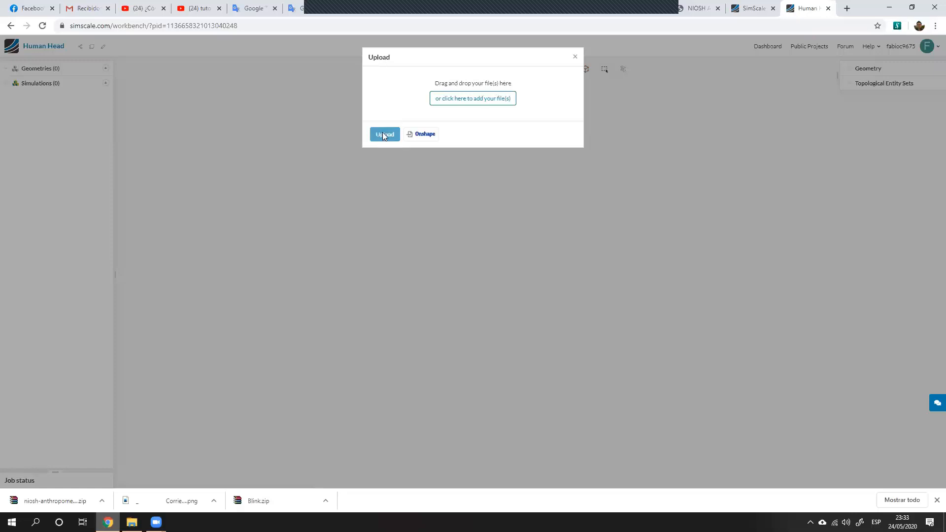
Step: Upload large_symmetry.STEP to the project as a STEP geometry
{"action": "left_click", "coordinate": [477, 99]}
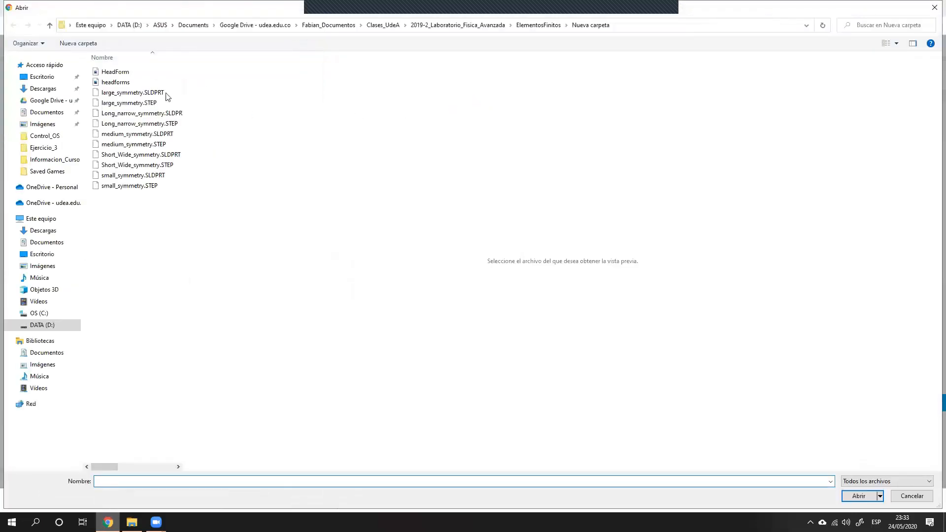
{"action": "left_click", "coordinate": [127, 103]}
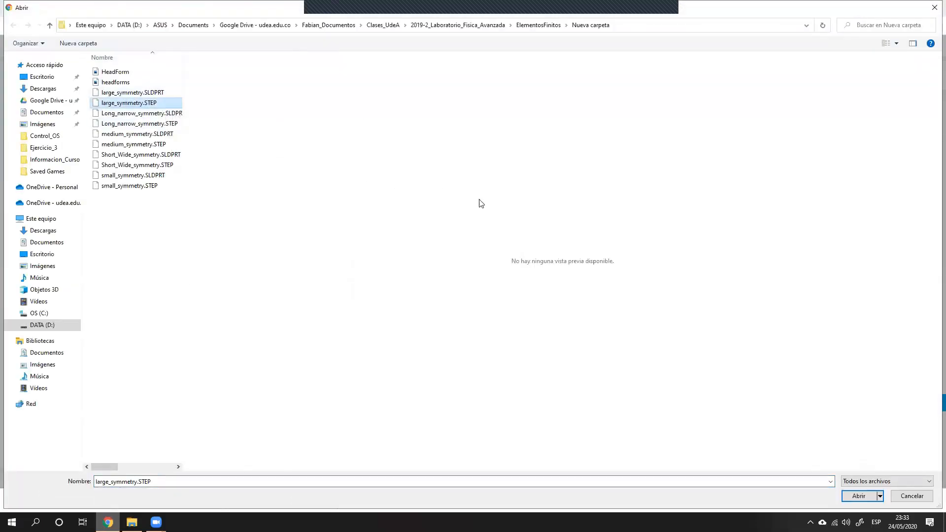
{"action": "left_click", "coordinate": [860, 496]}
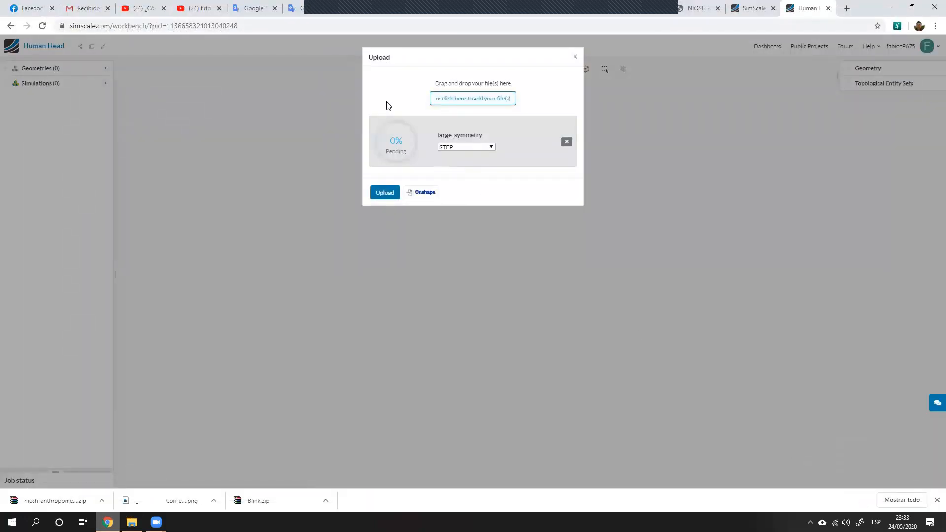
{"action": "left_click", "coordinate": [386, 193]}
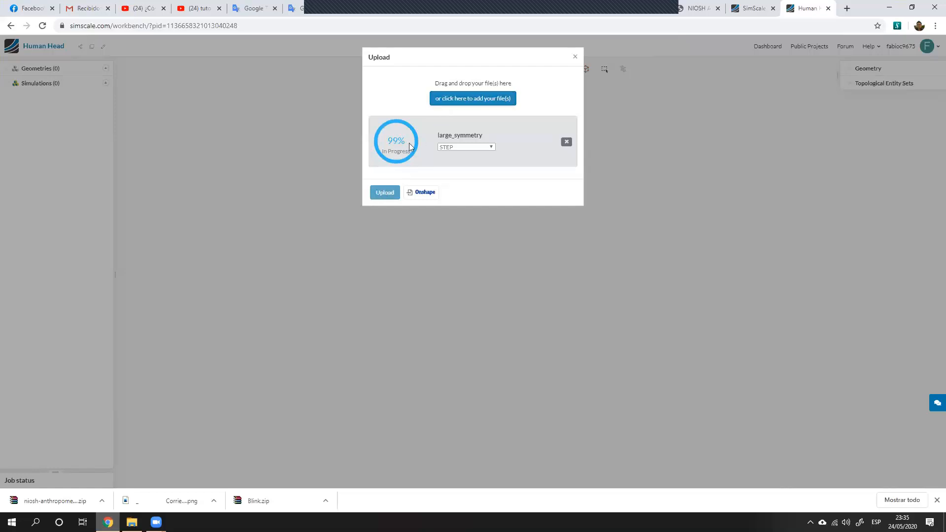
{"action": "left_click", "coordinate": [575, 58]}
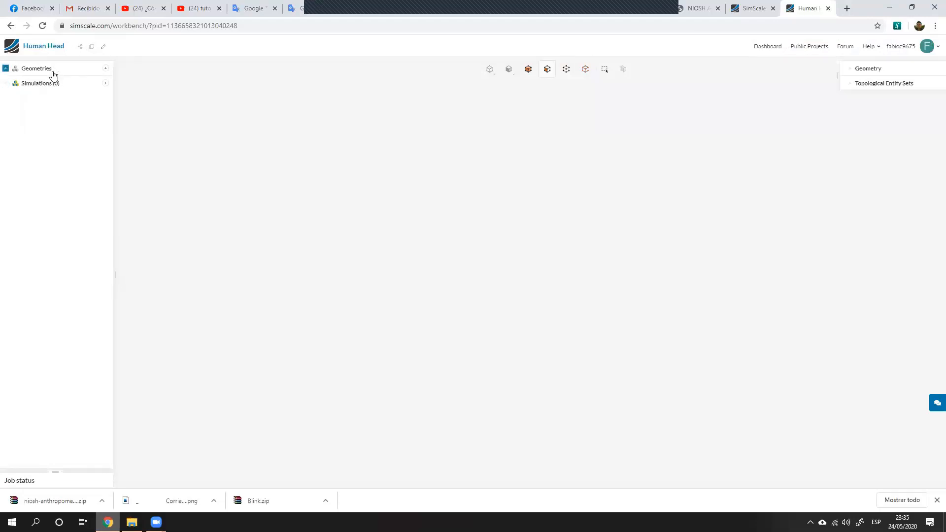
{"action": "left_click", "coordinate": [105, 69]}
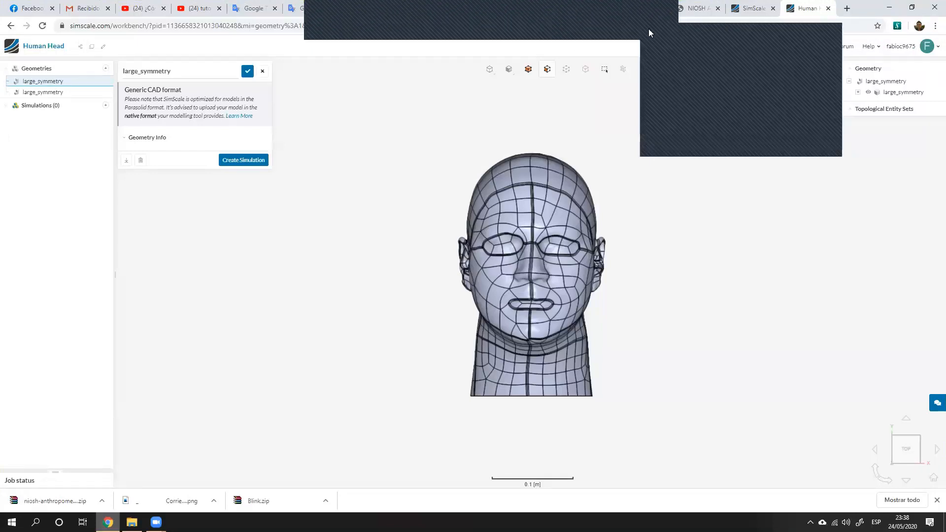
Step: Inspect the first large_symmetry head geometry from the back, side and front, and display the second large_symmetry geometry
{"action": "left_click_drag", "start_coordinate": [530, 191], "coordinate": [26, 222]}
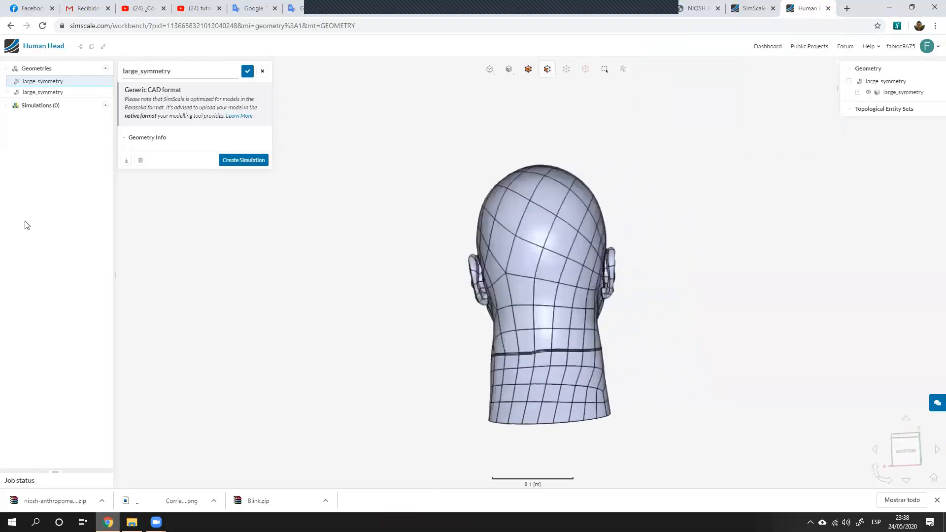
{"action": "left_click_drag", "start_coordinate": [436, 237], "coordinate": [258, 224]}
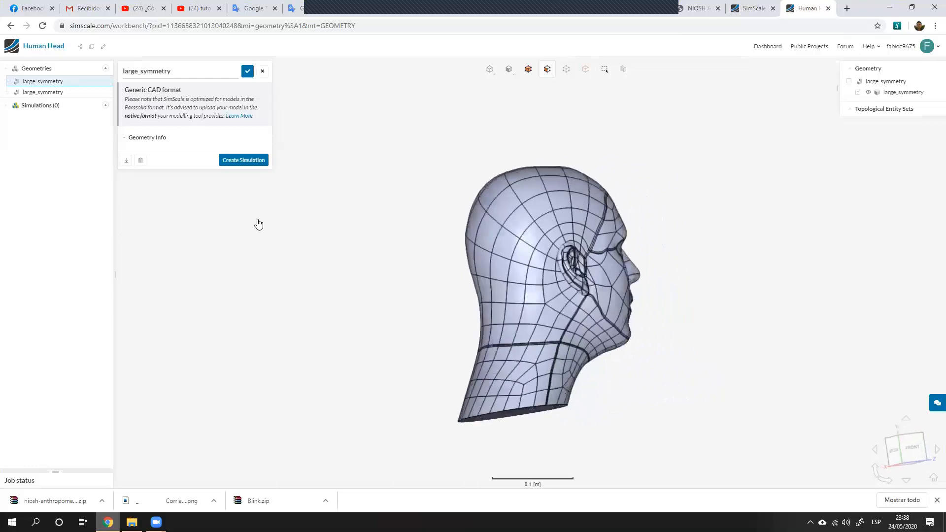
{"action": "left_click_drag", "start_coordinate": [433, 211], "coordinate": [297, 245]}
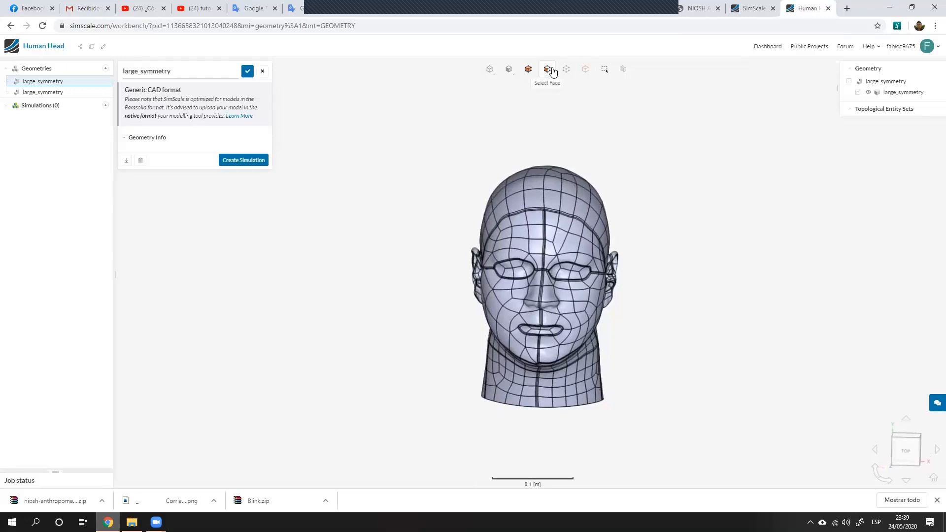
{"action": "left_click", "coordinate": [64, 98]}
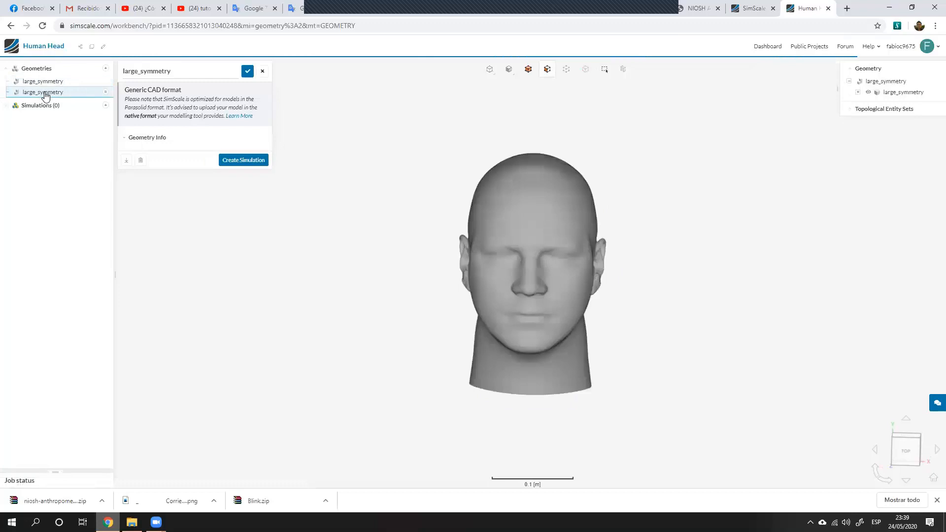
Step: Delete the first of the two duplicate large_symmetry geometries from the project
{"action": "left_click", "coordinate": [49, 82]}
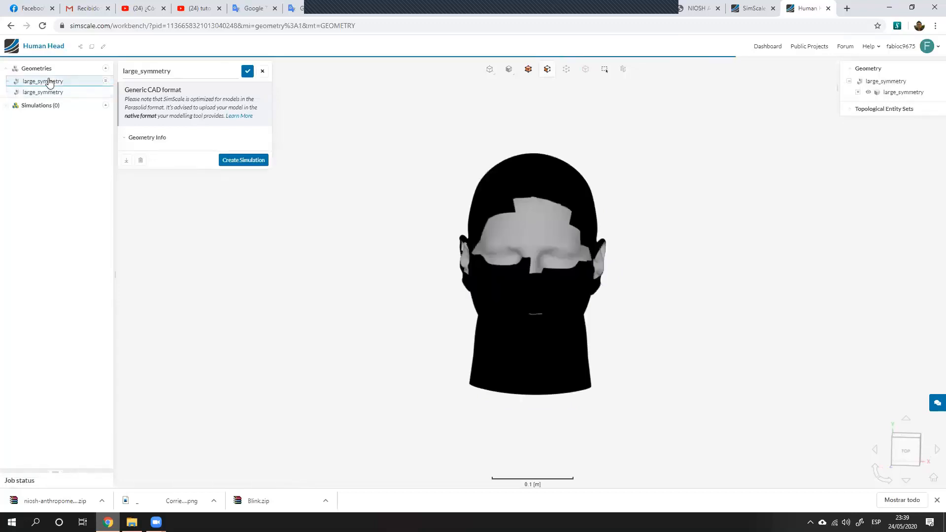
{"action": "left_click", "coordinate": [12, 85]}
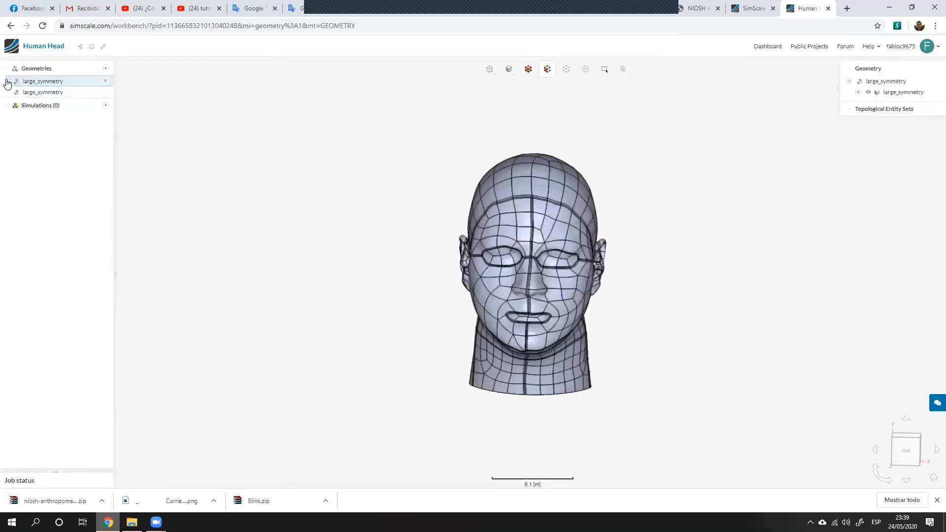
{"action": "left_click", "coordinate": [13, 83]}
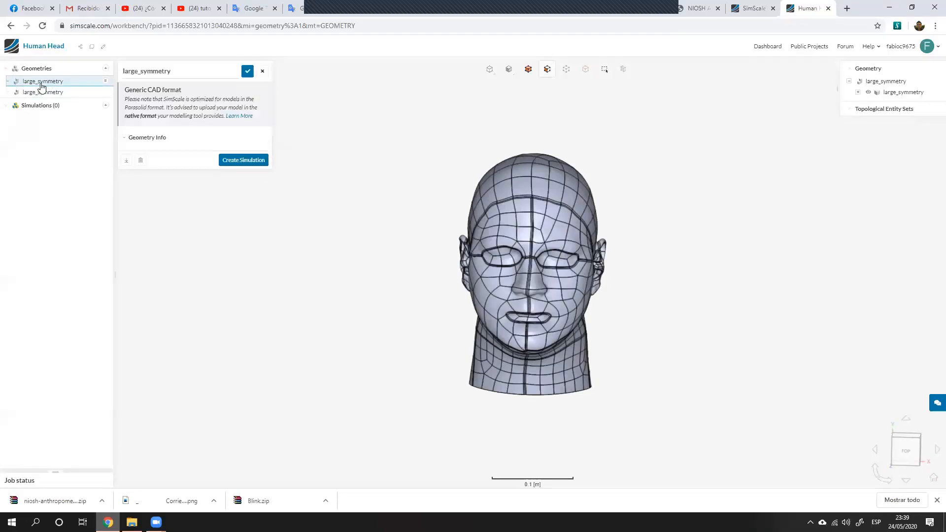
{"action": "left_click", "coordinate": [263, 74]}
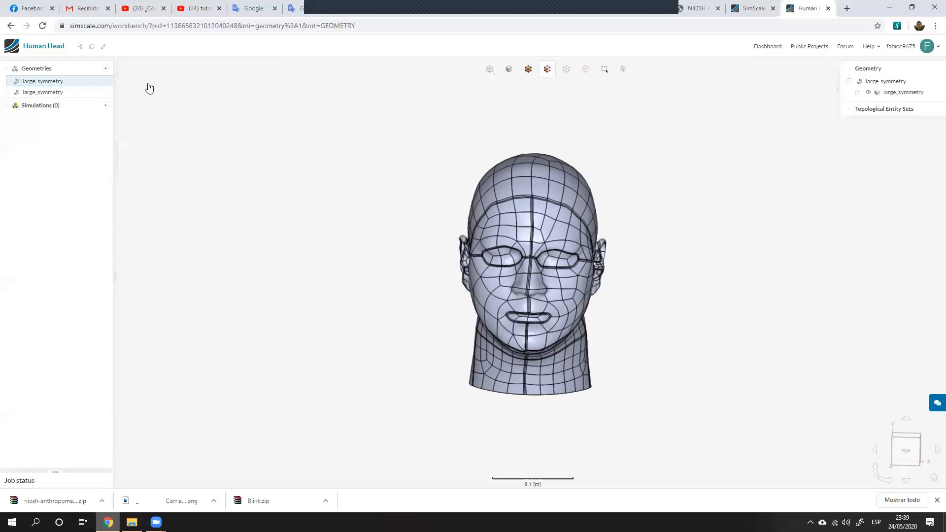
{"action": "left_click", "coordinate": [106, 82]}
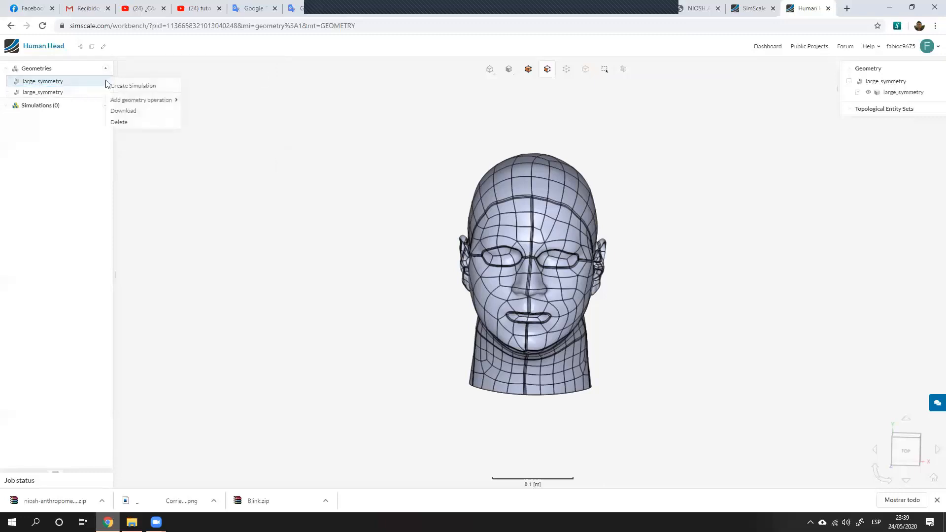
{"action": "left_click", "coordinate": [120, 122]}
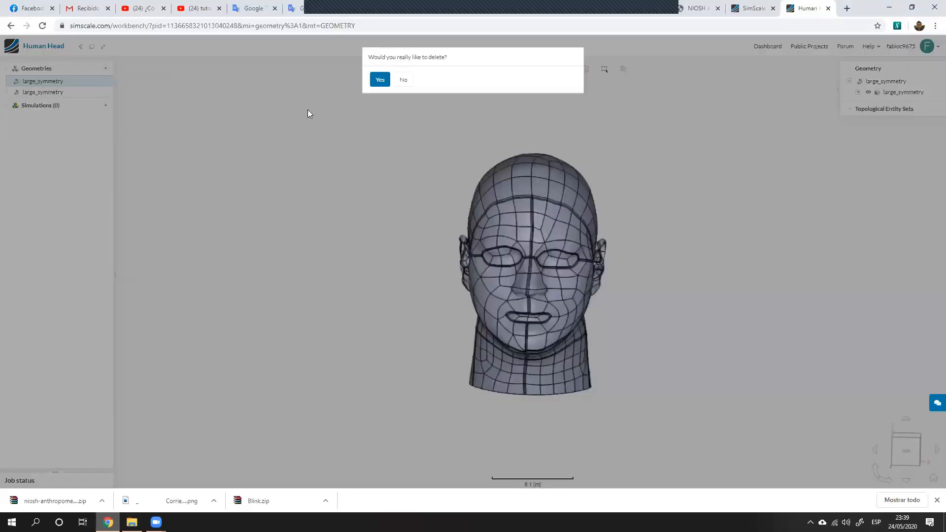
{"action": "left_click", "coordinate": [379, 79]}
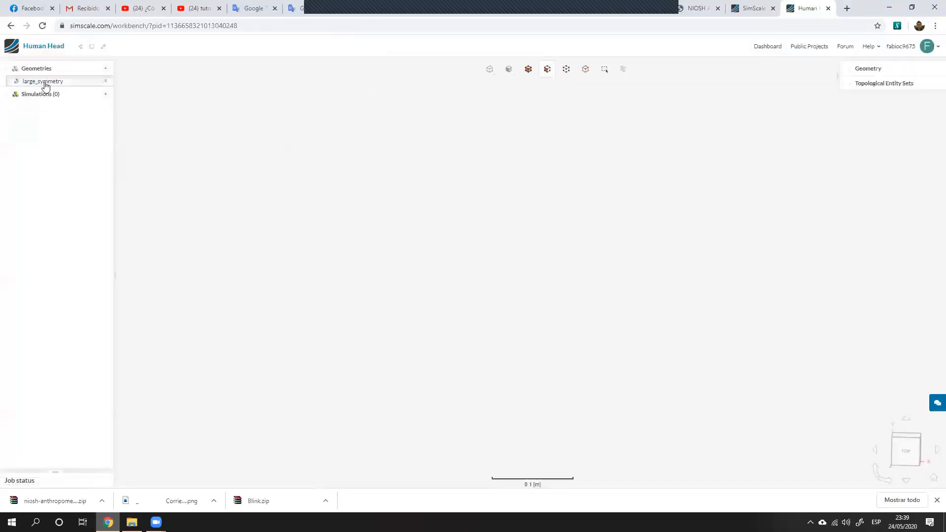
Step: Review the geometry info of the remaining large_symmetry geometry, including its format, body counts and bounding box
{"action": "left_click", "coordinate": [95, 84]}
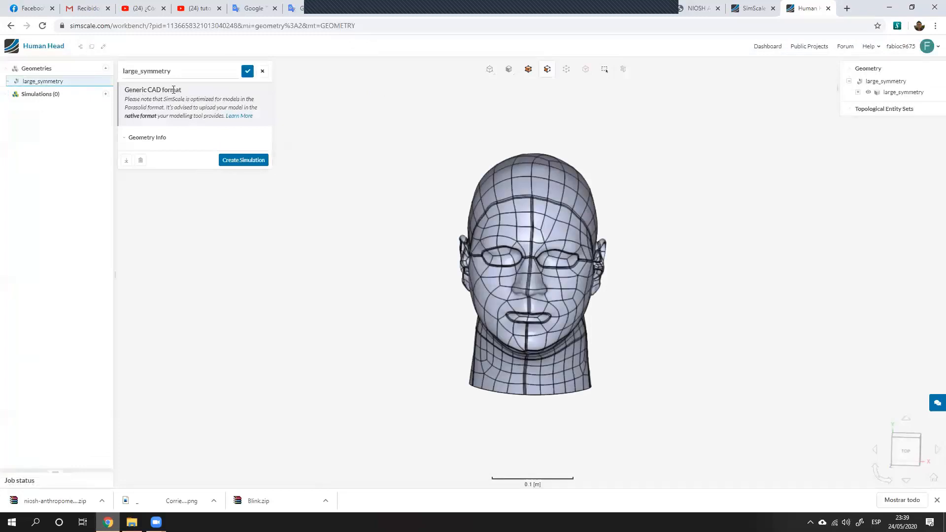
{"action": "left_click", "coordinate": [126, 140]}
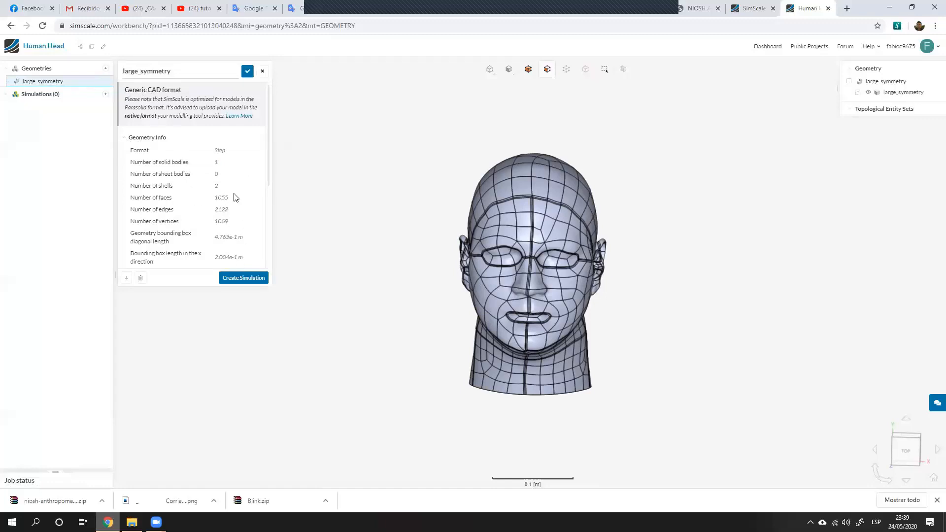
{"action": "scroll", "coordinate": [234, 197], "scroll_direction": "down", "scroll_amount": 3}
{"action": "scroll", "coordinate": [233, 197], "scroll_direction": "up", "scroll_amount": 5}
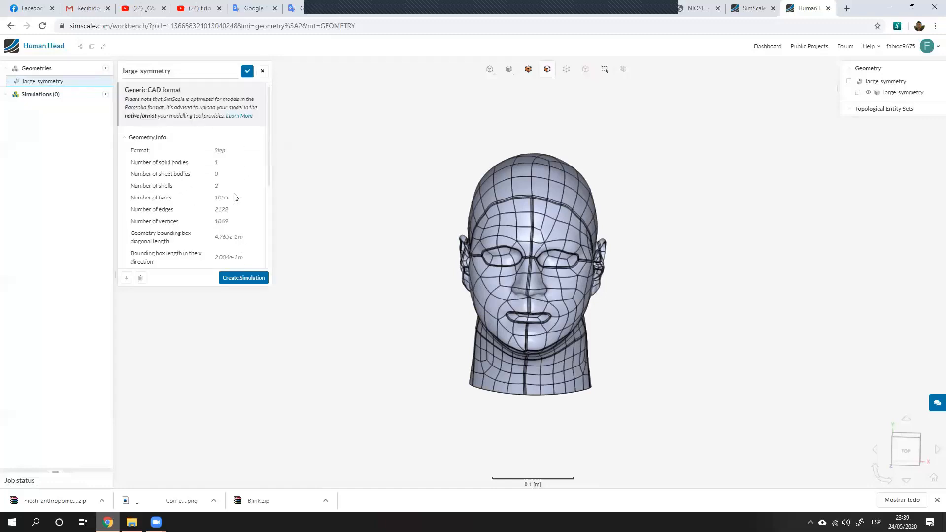
{"action": "left_click", "coordinate": [248, 72]}
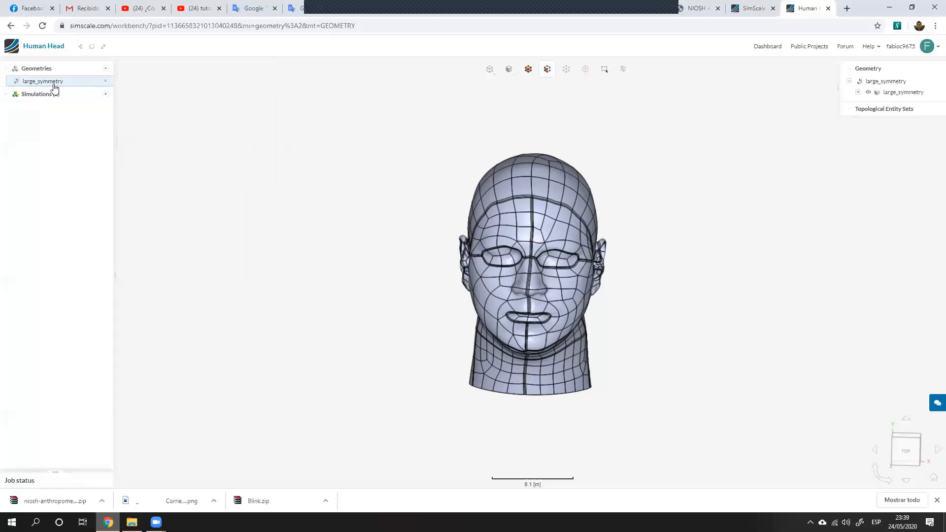
Step: Add an Enclosure flow volume extraction operation to the large_symmetry geometry
{"action": "left_click", "coordinate": [106, 68]}
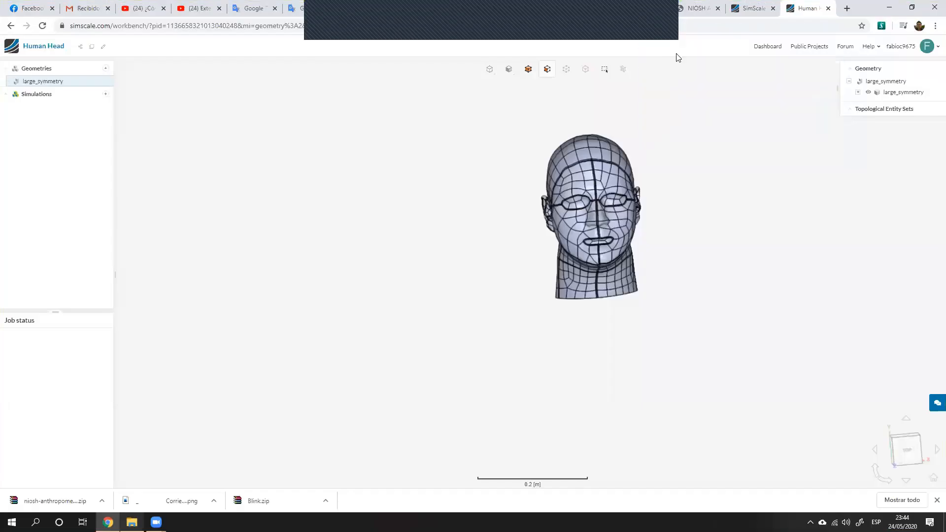
{"action": "left_click_drag", "start_coordinate": [485, 156], "coordinate": [463, 134]}
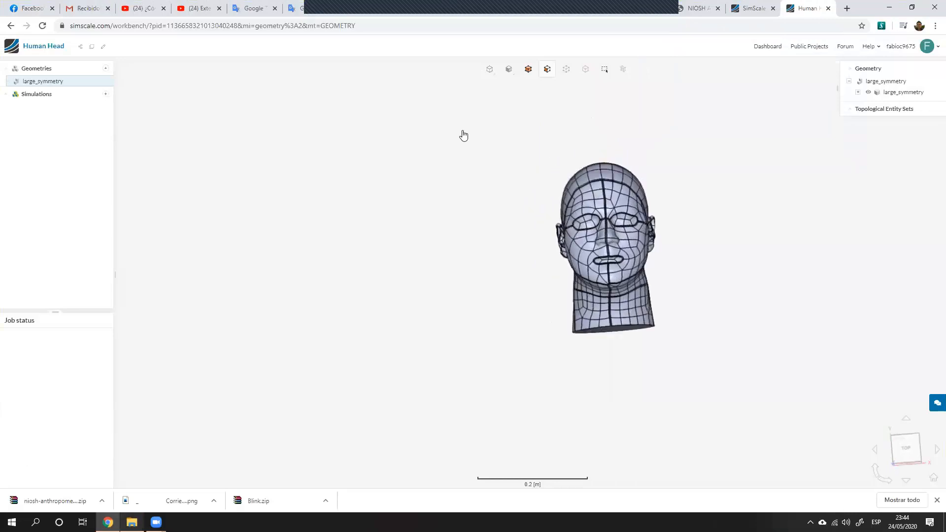
{"action": "right_click", "coordinate": [43, 84]}
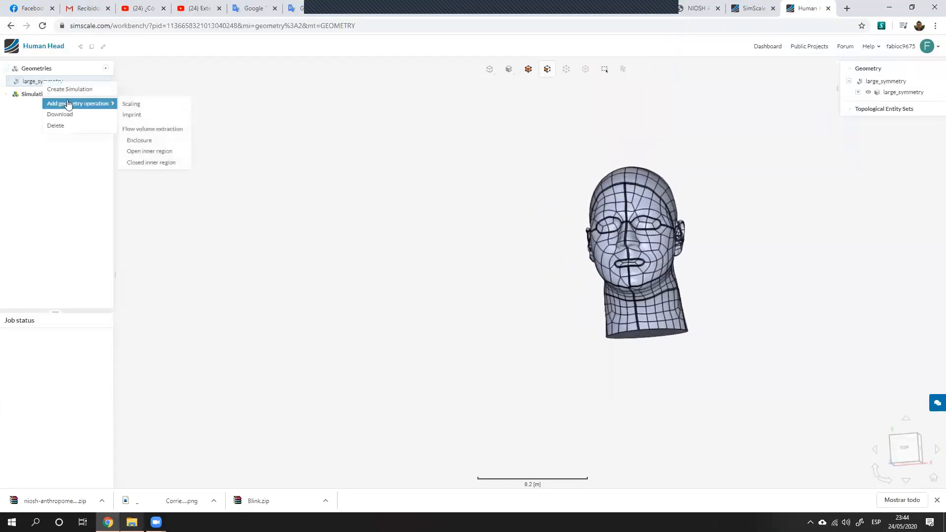
{"action": "mouse_move", "coordinate": [101, 103]}
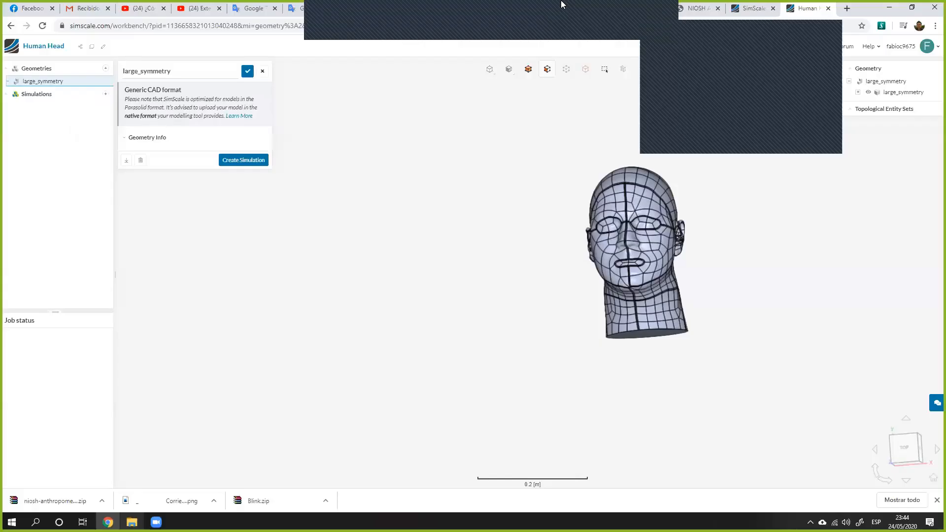
{"action": "right_click", "coordinate": [44, 82]}
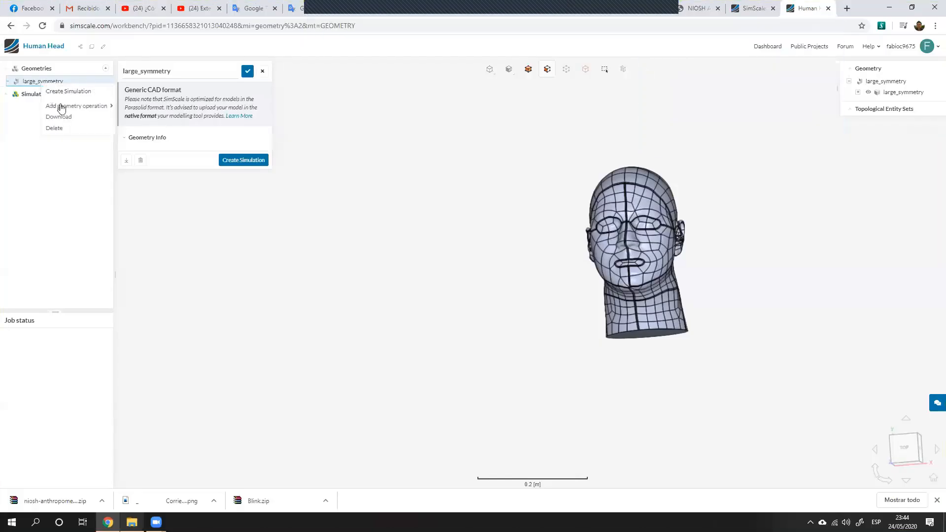
{"action": "mouse_move", "coordinate": [77, 106]}
{"action": "left_click", "coordinate": [138, 143]}
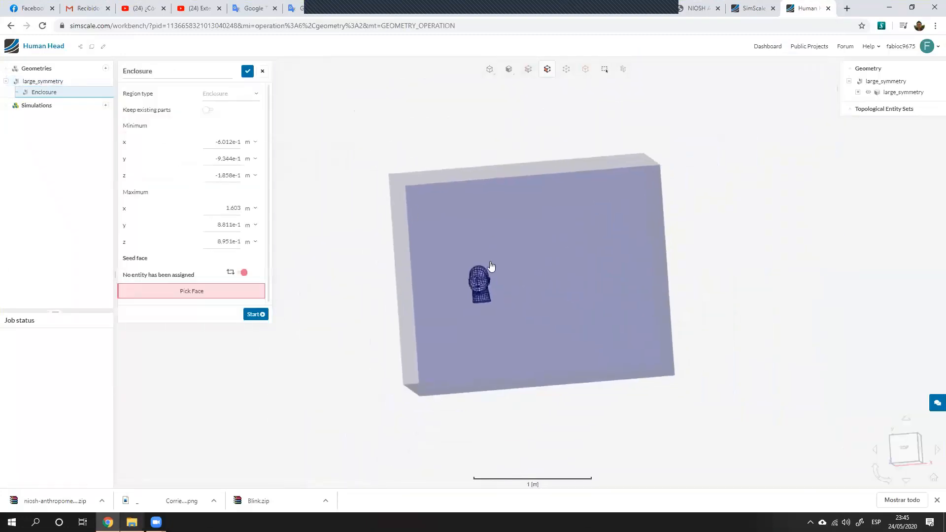
Step: Inspect the enclosure box around the head from the side and at oblique angles, with seed face picking turned off
{"action": "left_click_drag", "start_coordinate": [475, 280], "coordinate": [319, 330]}
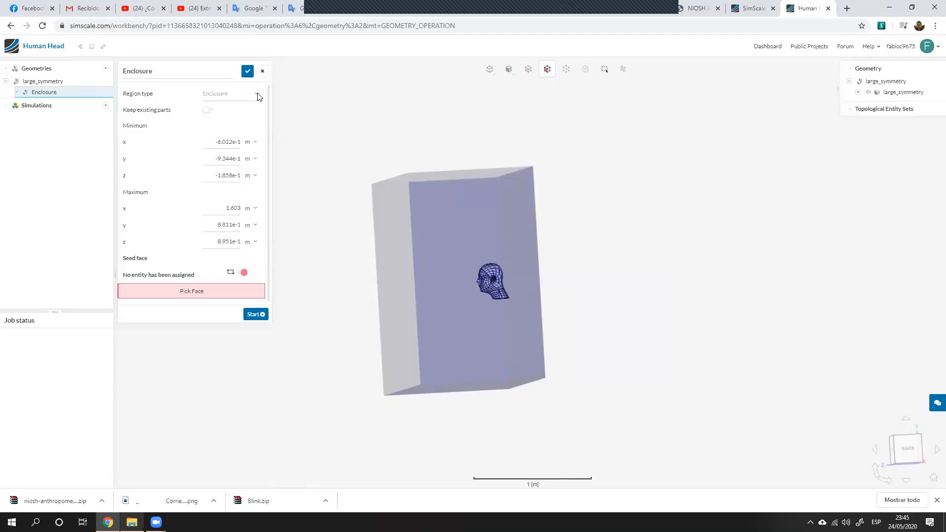
{"action": "left_click", "coordinate": [208, 111]}
{"action": "left_click_drag", "start_coordinate": [506, 276], "coordinate": [477, 251]}
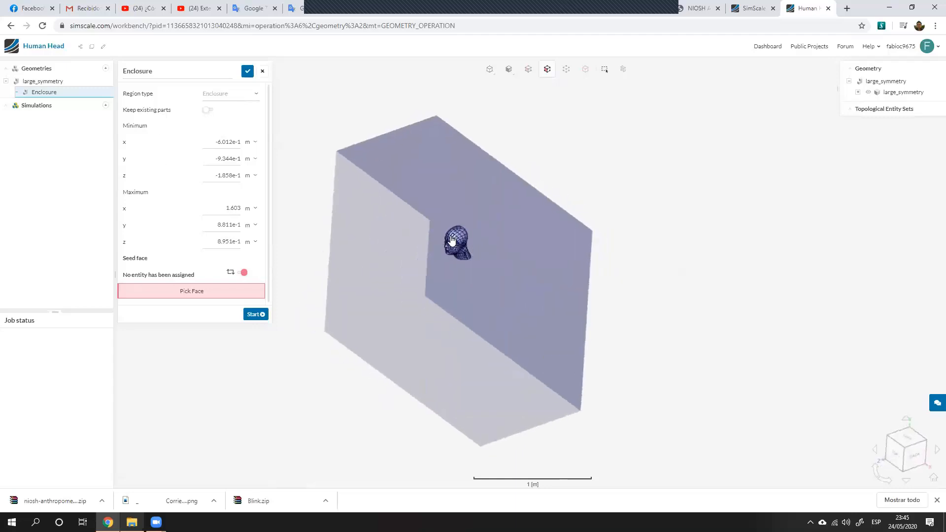
{"action": "left_click_drag", "start_coordinate": [420, 207], "coordinate": [397, 180]}
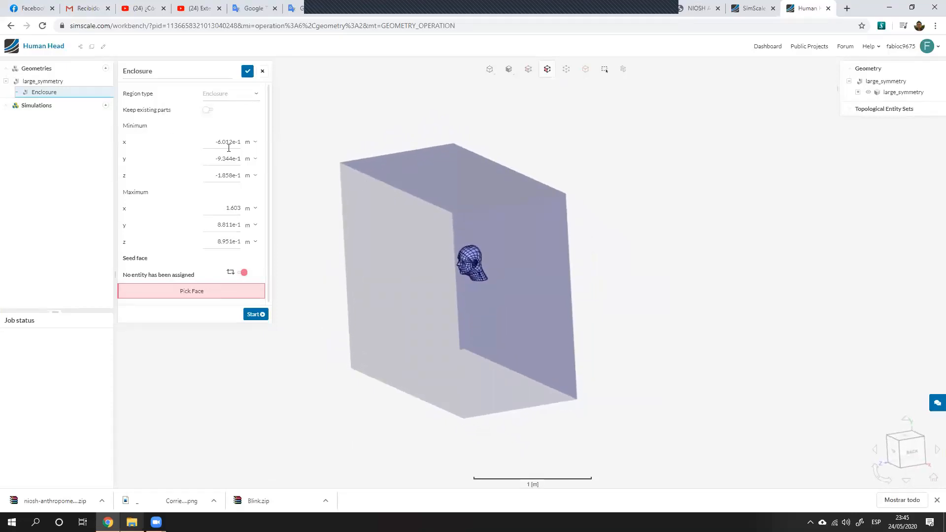
{"action": "left_click", "coordinate": [242, 274]}
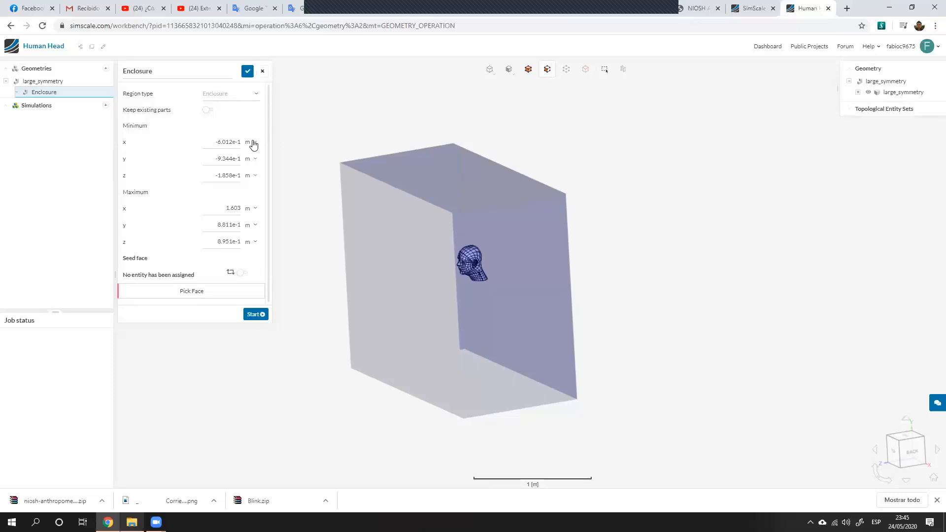
{"action": "left_click", "coordinate": [221, 140]}
{"action": "left_click", "coordinate": [211, 140]}
{"action": "left_click_drag", "start_coordinate": [479, 154], "coordinate": [439, 140]}
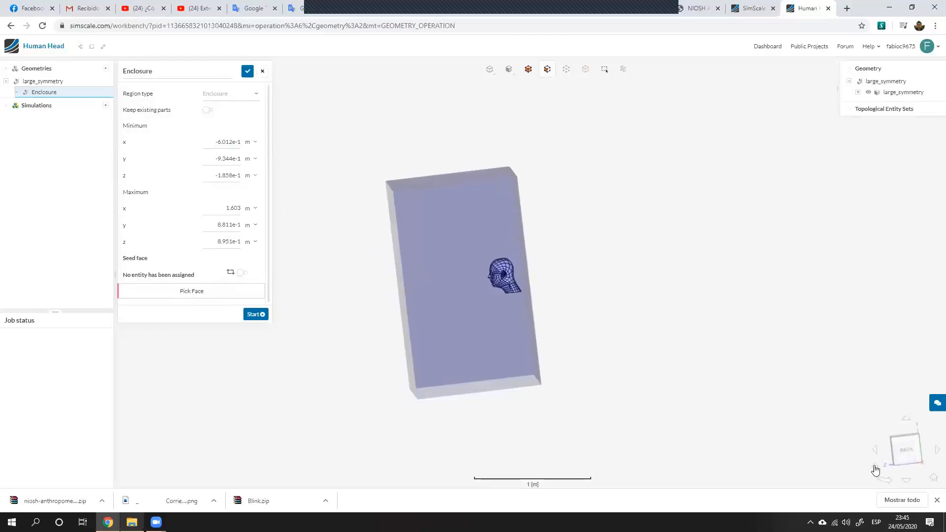
Step: Set the enclosure's z extents to a minimum of -1 m and a maximum of 1 m
{"action": "left_click", "coordinate": [226, 175]}
{"action": "type", "text": "1"}
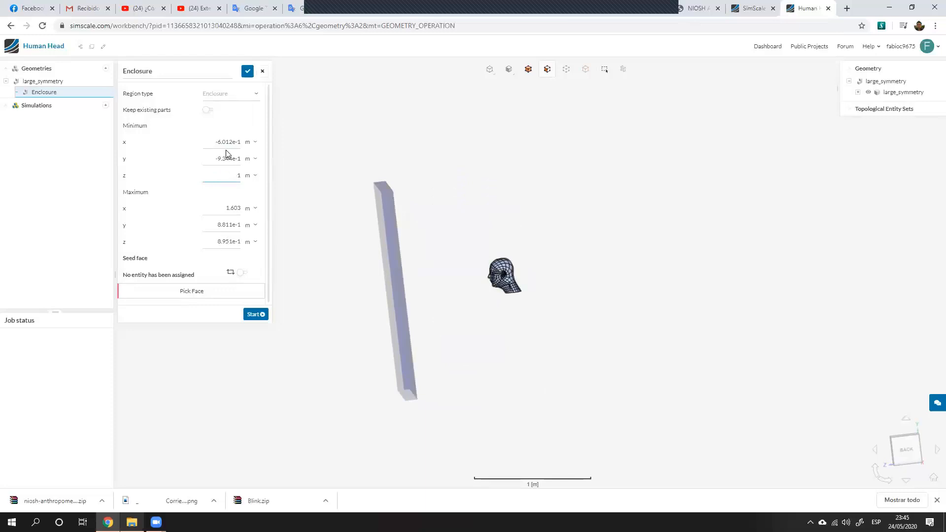
{"action": "double_click", "coordinate": [226, 241]}
{"action": "type", "text": "1"}
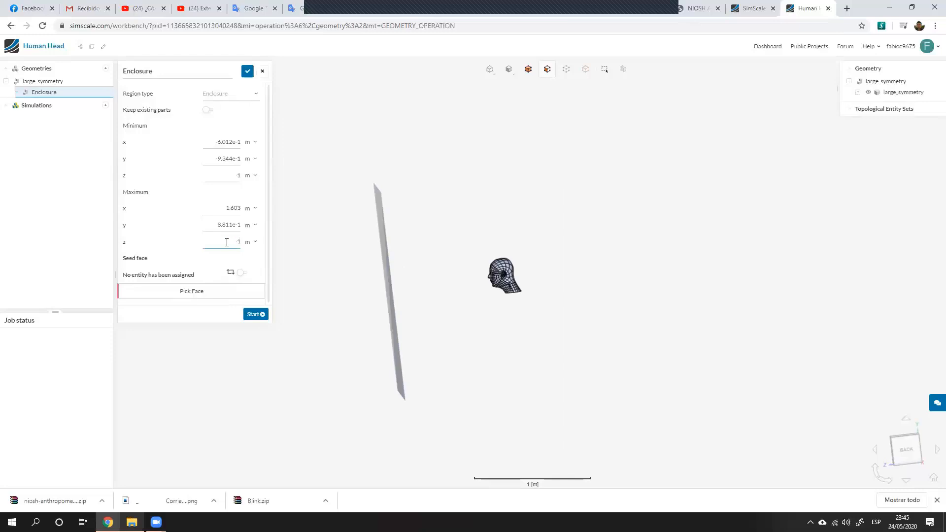
{"action": "double_click", "coordinate": [239, 176]}
{"action": "key", "text": "BackSpace"}
{"action": "type", "text": "-1"}
Step: Set the enclosure's x extents to a minimum of -0.1 m and a maximum of 0.1 m
{"action": "left_click_drag", "start_coordinate": [459, 182], "coordinate": [475, 361]}
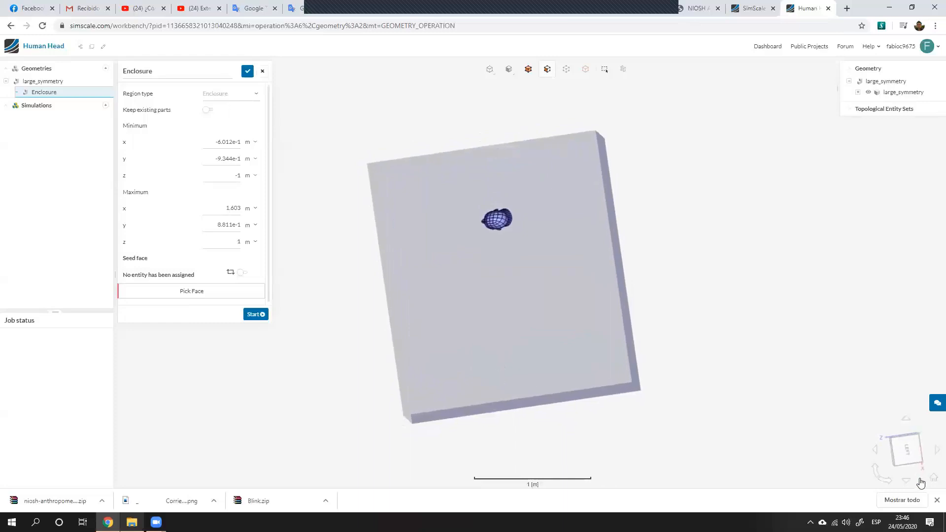
{"action": "left_click", "coordinate": [225, 141]}
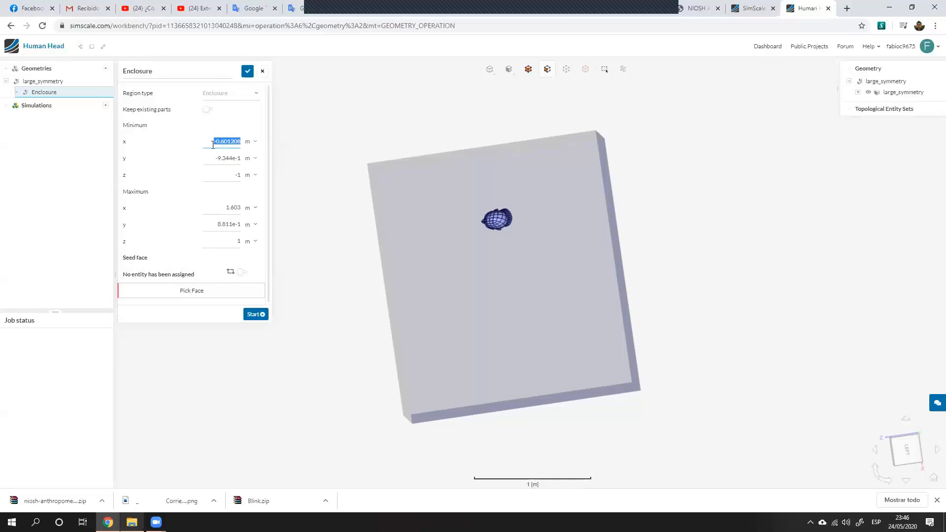
{"action": "key", "text": "BackSpace"}
{"action": "type", "text": "-1"}
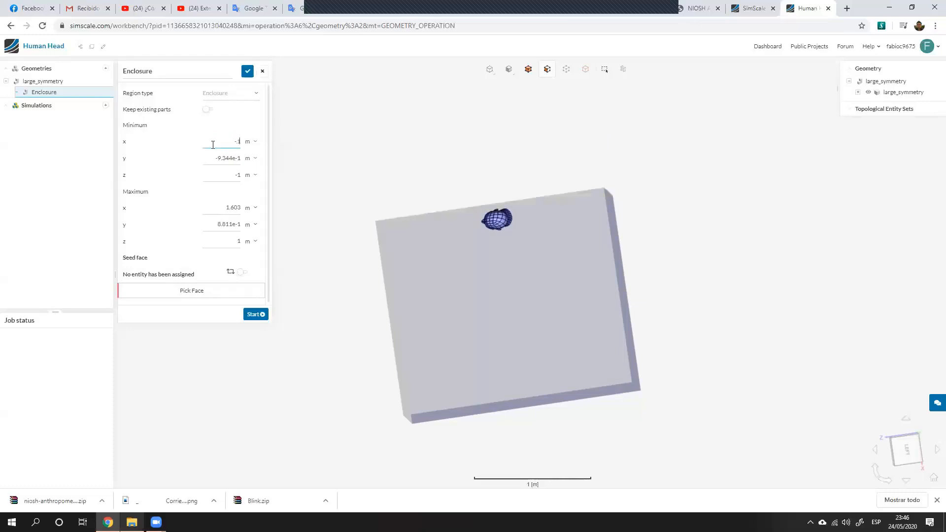
{"action": "left_click", "coordinate": [229, 207]}
{"action": "type", "text": "1"}
Step: Set the enclosure's y extents to a minimum of -0.2 m and a maximum of 0.2 m
{"action": "left_click_drag", "start_coordinate": [496, 135], "coordinate": [386, 154]}
{"action": "left_click", "coordinate": [223, 158]}
{"action": "type", "text": "-.15"}
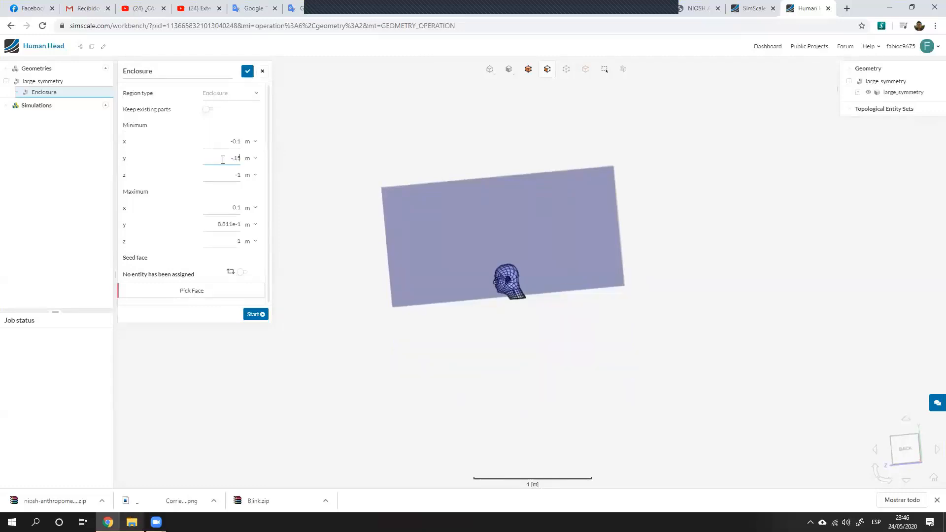
{"action": "key", "text": "BackSpace"}
{"action": "key", "text": "BackSpace"}
{"action": "type", "text": "2"}
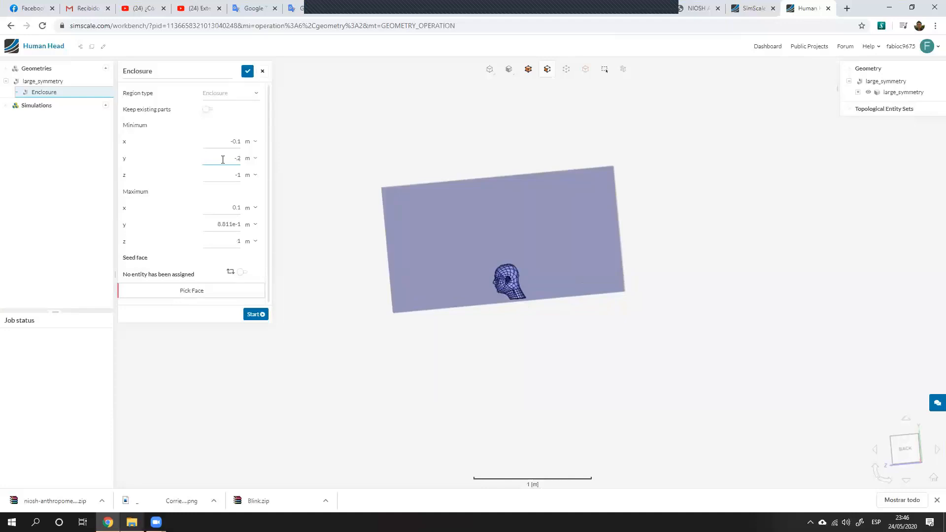
{"action": "left_click", "coordinate": [221, 225]}
{"action": "type", "text": ".2"}
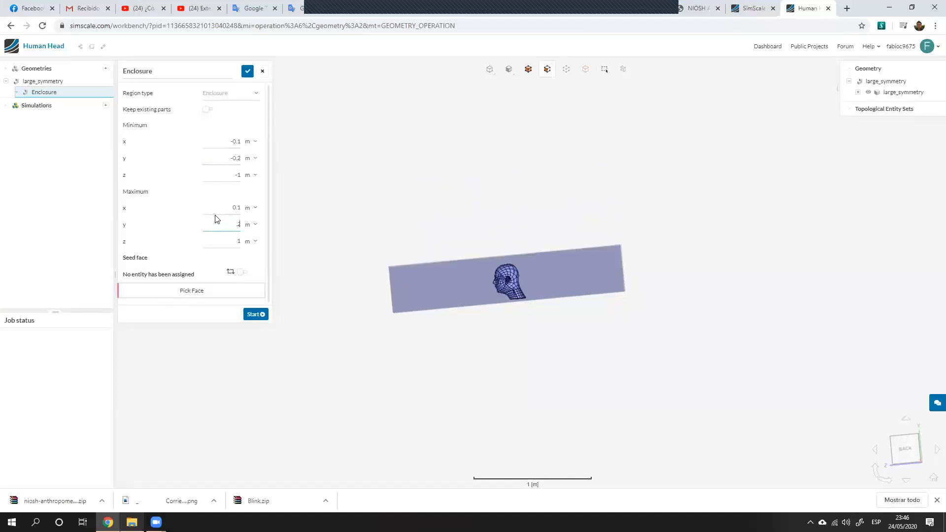
Step: Widen the enclosure in x to a minimum of -0.15 m and a maximum of 0.15 m
{"action": "left_click_drag", "start_coordinate": [474, 181], "coordinate": [667, 199]}
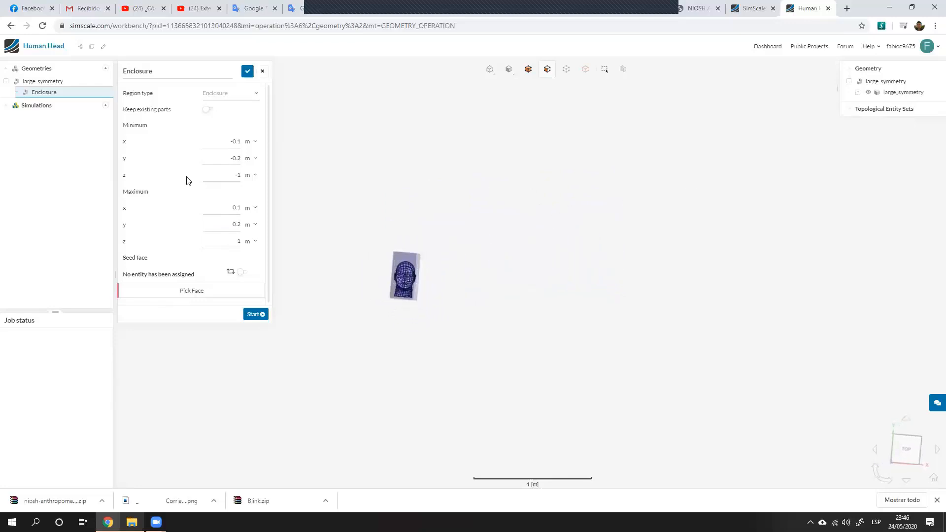
{"action": "double_click", "coordinate": [240, 141]}
{"action": "left_click", "coordinate": [240, 140]}
{"action": "type", "text": "5"}
{"action": "left_click", "coordinate": [241, 208]}
{"action": "double_click", "coordinate": [241, 208]}
{"action": "left_click", "coordinate": [241, 208]}
{"action": "type", "text": "5"}
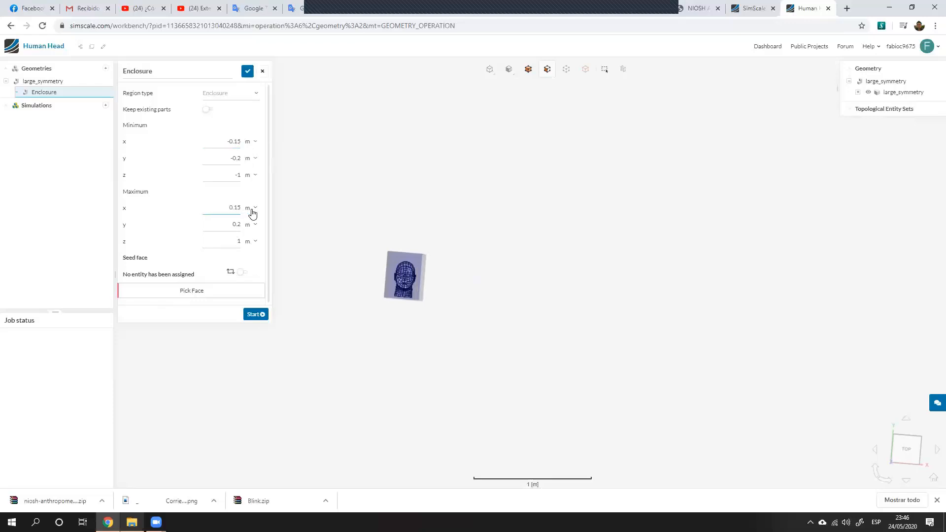
{"action": "left_click", "coordinate": [197, 292]}
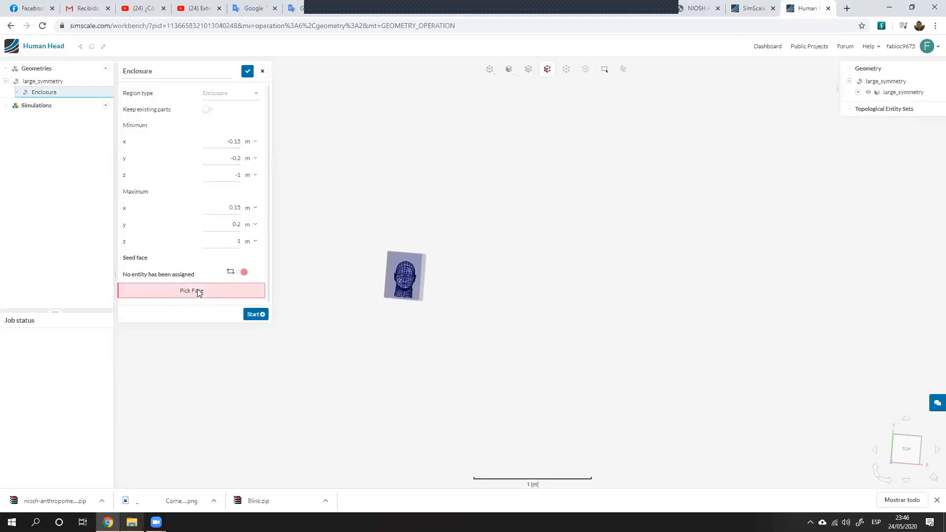
{"action": "left_click", "coordinate": [198, 292]}
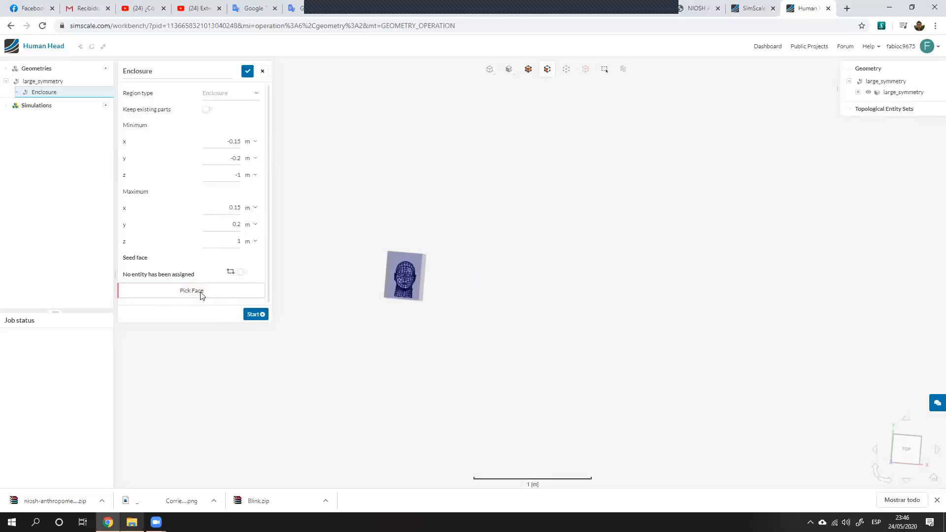
{"action": "left_click_drag", "start_coordinate": [390, 256], "coordinate": [333, 266]}
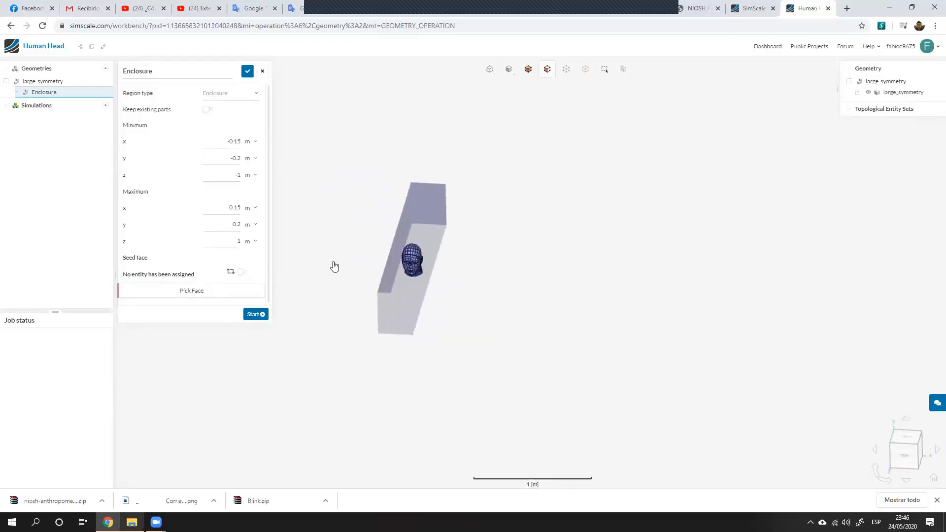
{"action": "left_click", "coordinate": [208, 290]}
{"action": "left_click_drag", "start_coordinate": [376, 171], "coordinate": [365, 202]}
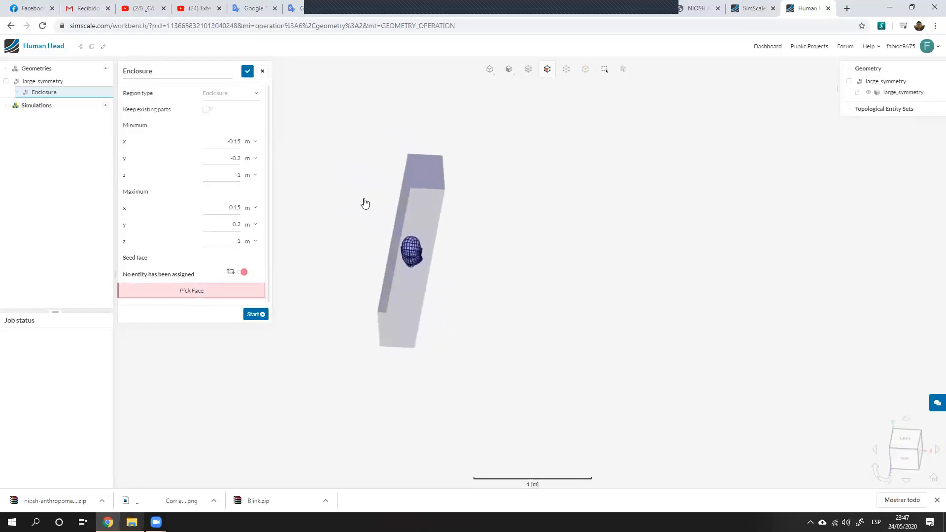
{"action": "left_click", "coordinate": [183, 290]}
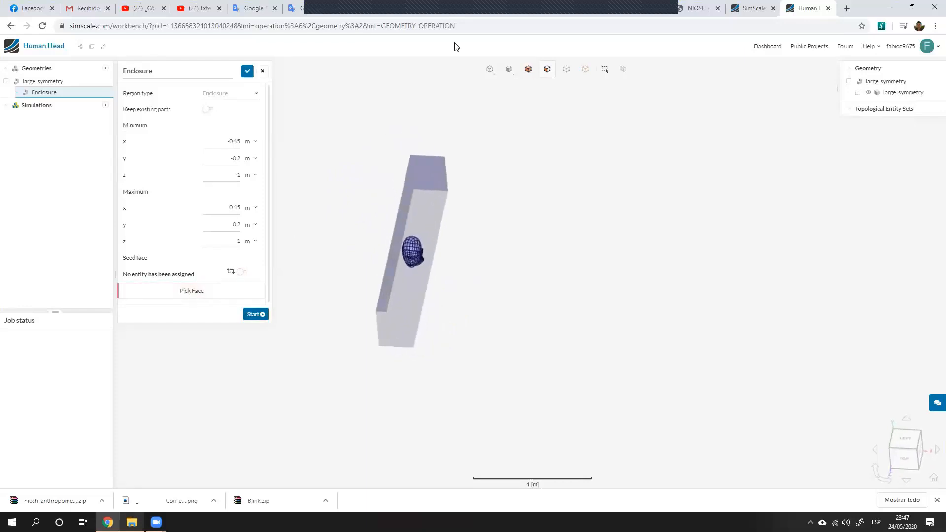
{"action": "left_click", "coordinate": [660, 16]}
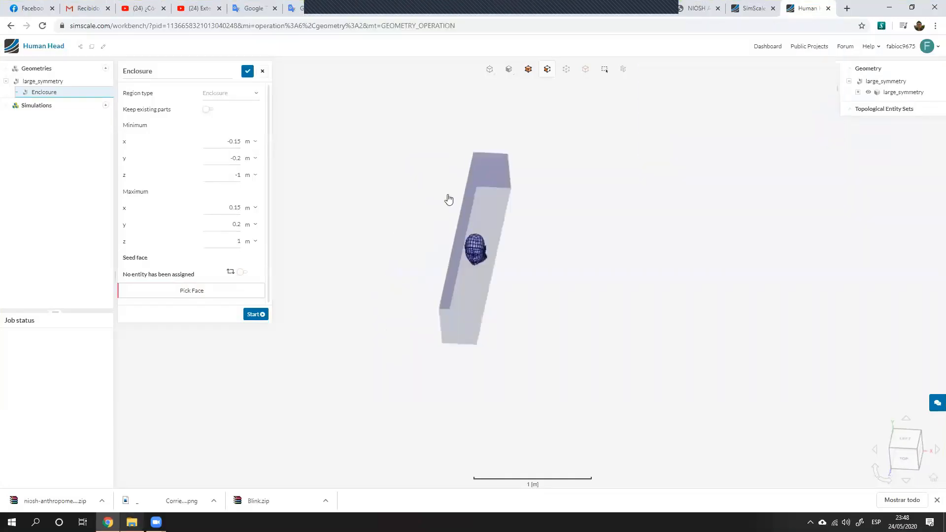
Step: Generate the flow region from the enclosure operation with the entered extents and no seed face assigned
{"action": "right_click_drag", "start_coordinate": [449, 199], "coordinate": [494, 200]}
{"action": "scroll", "coordinate": [509, 206], "scroll_direction": "down", "scroll_amount": 5}
{"action": "scroll", "coordinate": [509, 206], "scroll_direction": "up", "scroll_amount": 10}
{"action": "left_click_drag", "start_coordinate": [578, 282], "coordinate": [522, 216]}
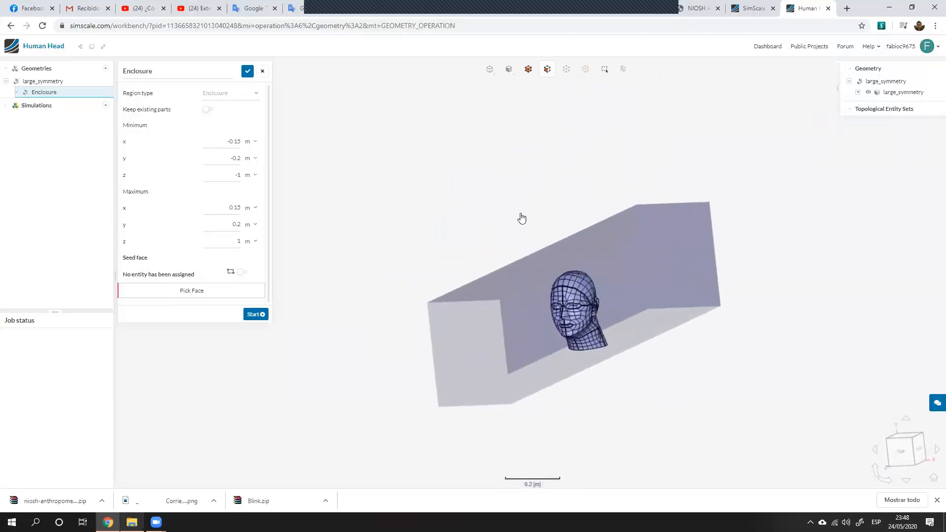
{"action": "left_click", "coordinate": [254, 314]}
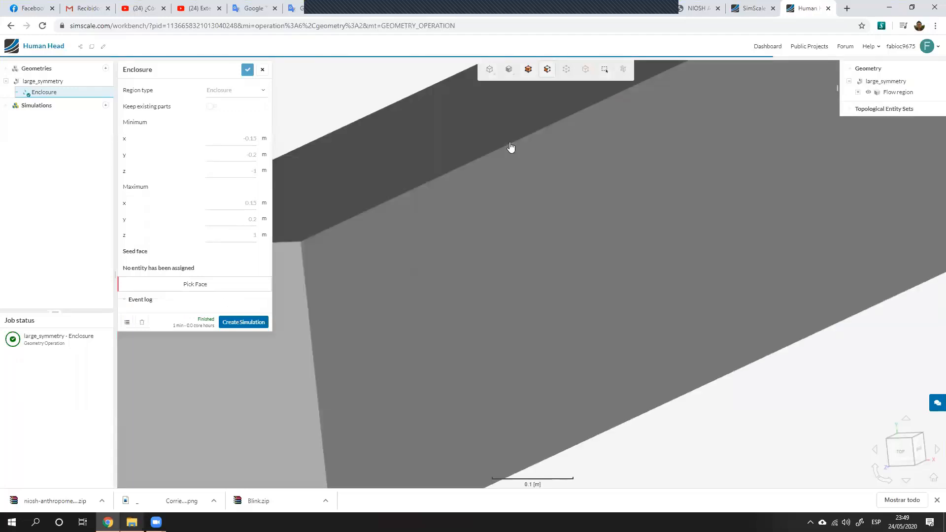
Step: Display the flow region as translucent surfaces with wireframe and inspect the head inside the enclosure
{"action": "scroll", "coordinate": [507, 268], "scroll_direction": "up", "scroll_amount": 3}
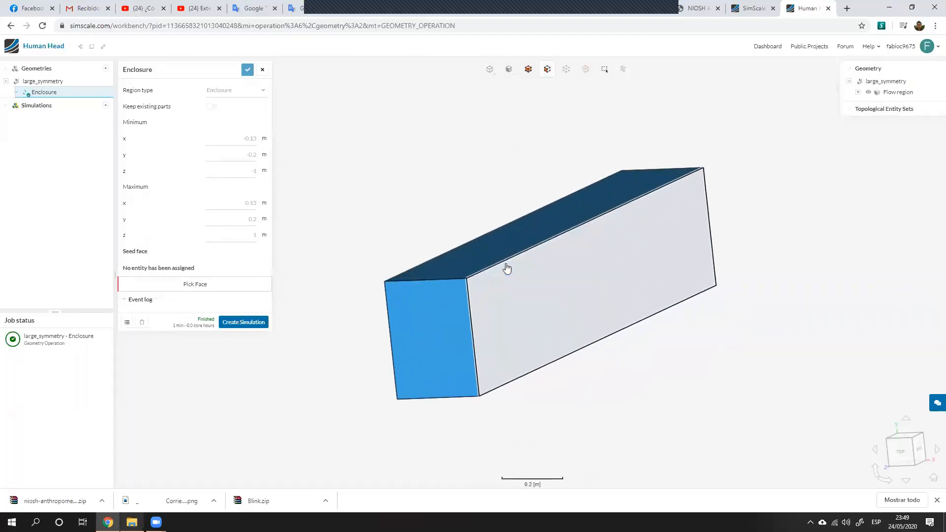
{"action": "left_click", "coordinate": [509, 70]}
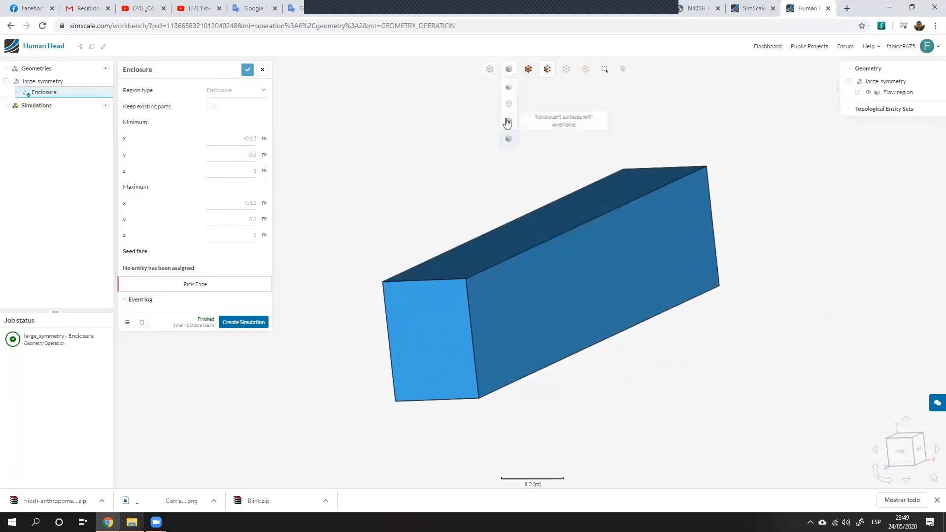
{"action": "left_click", "coordinate": [508, 122]}
{"action": "left_click_drag", "start_coordinate": [464, 242], "coordinate": [435, 187]}
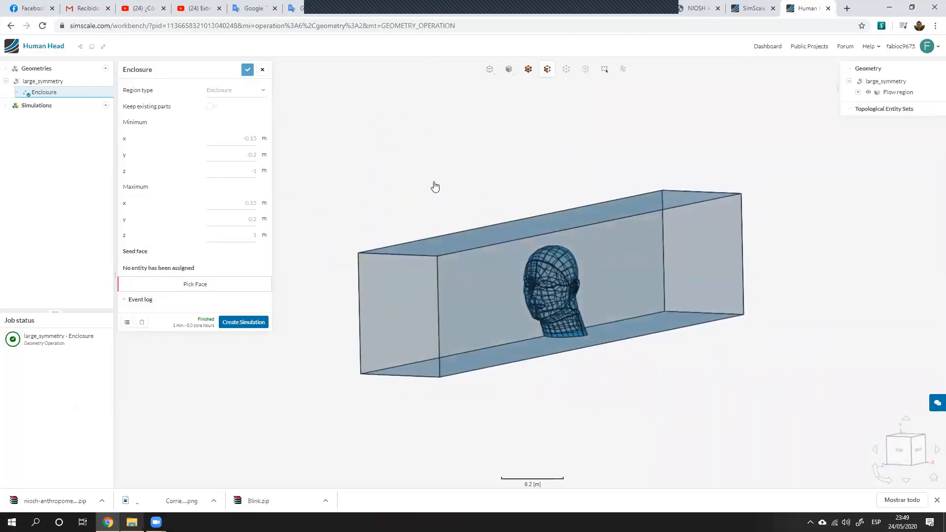
{"action": "scroll", "coordinate": [546, 295], "scroll_direction": "down", "scroll_amount": 3}
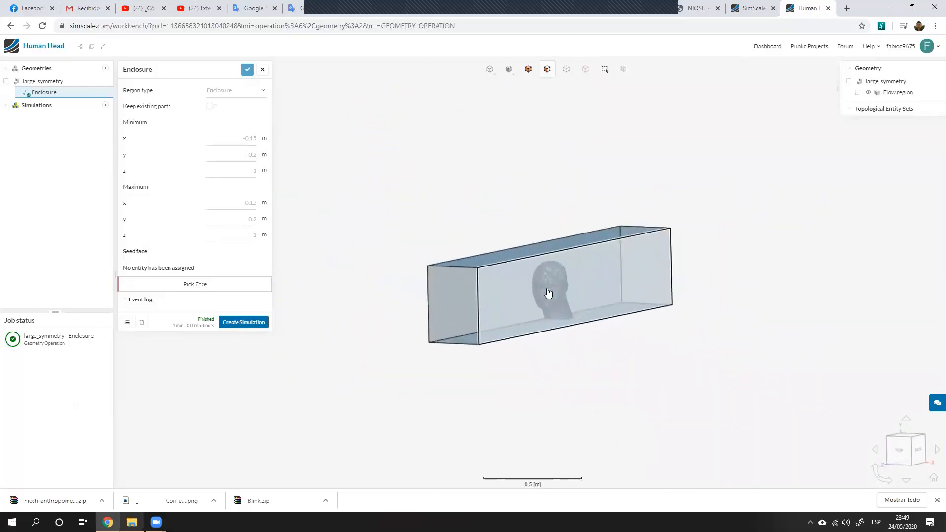
{"action": "scroll", "coordinate": [547, 292], "scroll_direction": "up", "scroll_amount": 2}
{"action": "scroll", "coordinate": [547, 293], "scroll_direction": "up", "scroll_amount": 2}
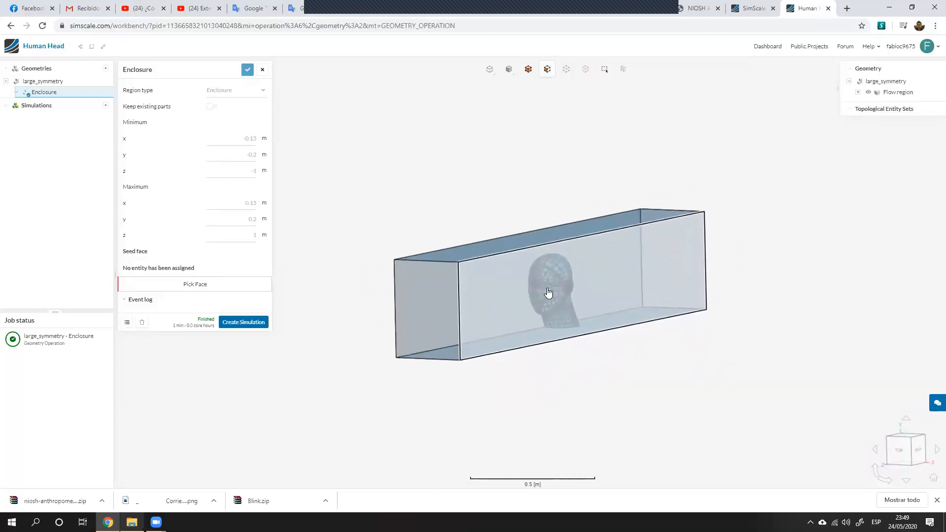
Step: Start a simulation from the enclosure geometry and review the descriptions of the available flow and structural analysis types
{"action": "left_click", "coordinate": [244, 324]}
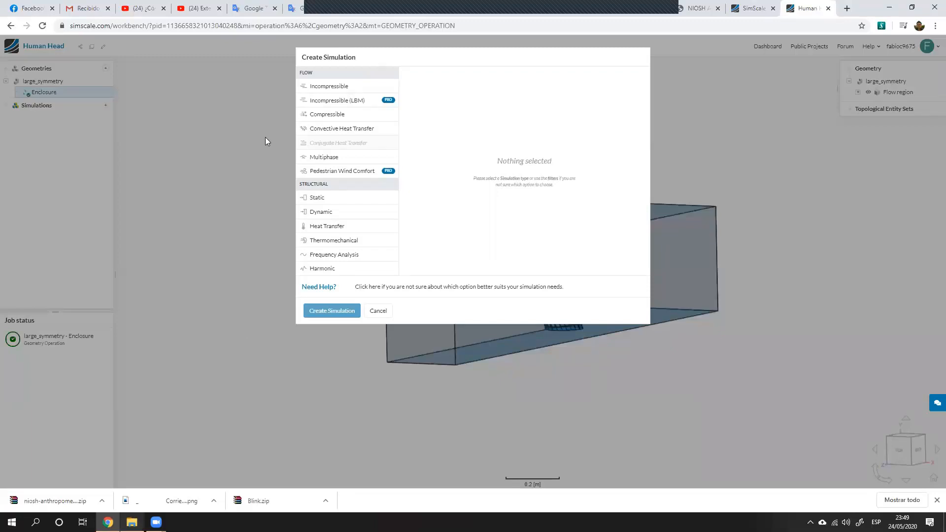
{"action": "left_click", "coordinate": [329, 86]}
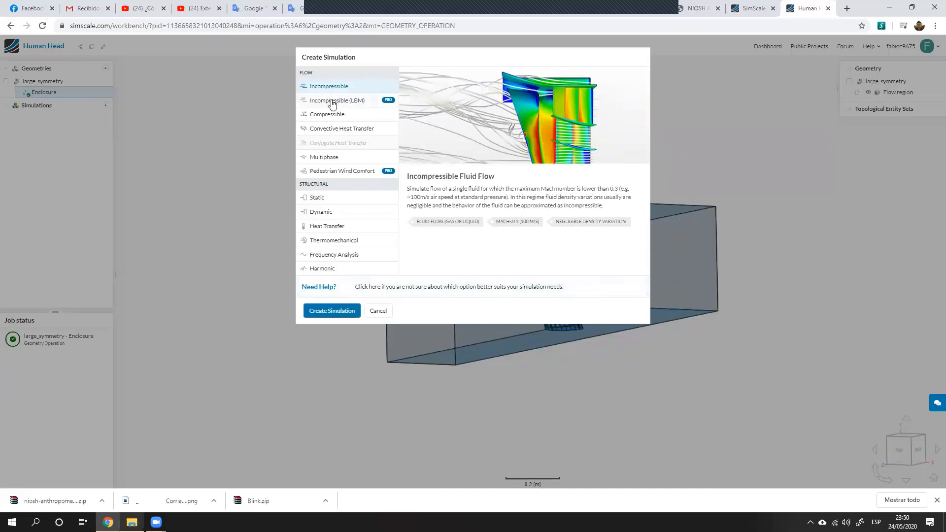
{"action": "left_click", "coordinate": [334, 116]}
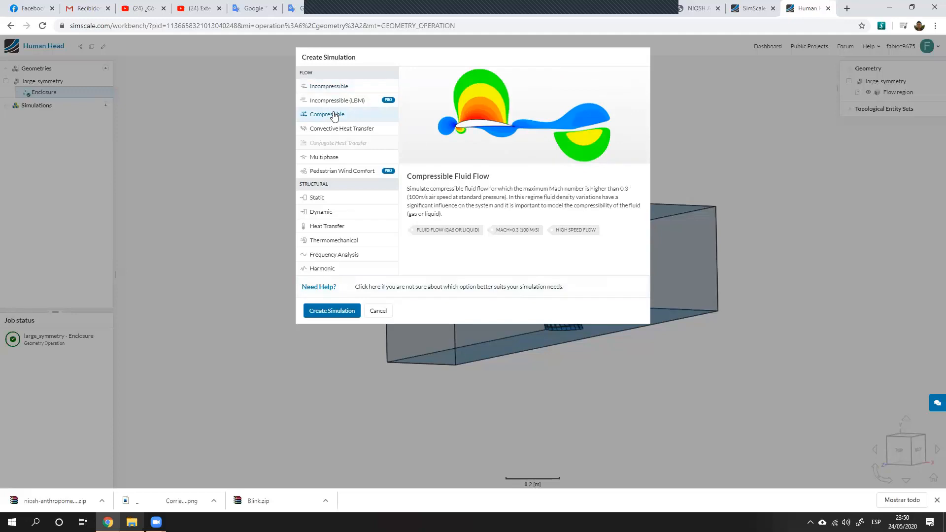
{"action": "left_click", "coordinate": [333, 131]}
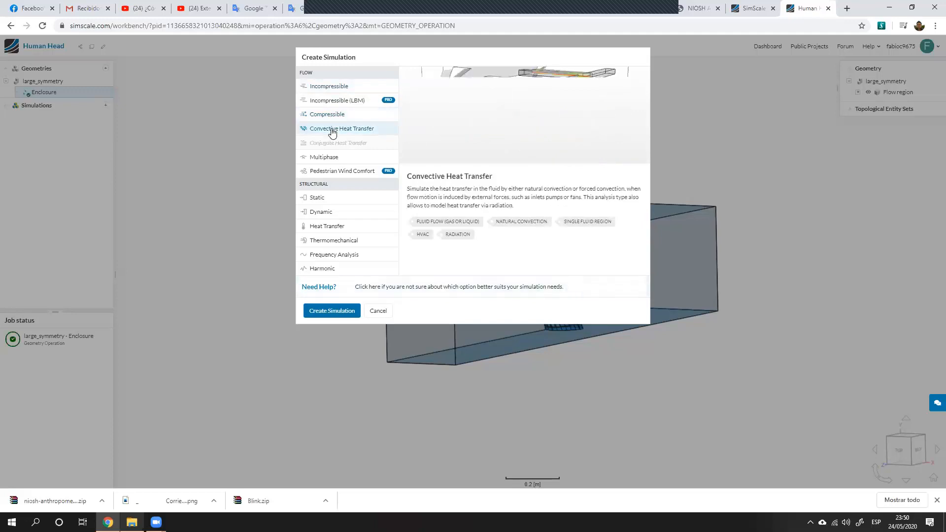
{"action": "left_click", "coordinate": [331, 162]}
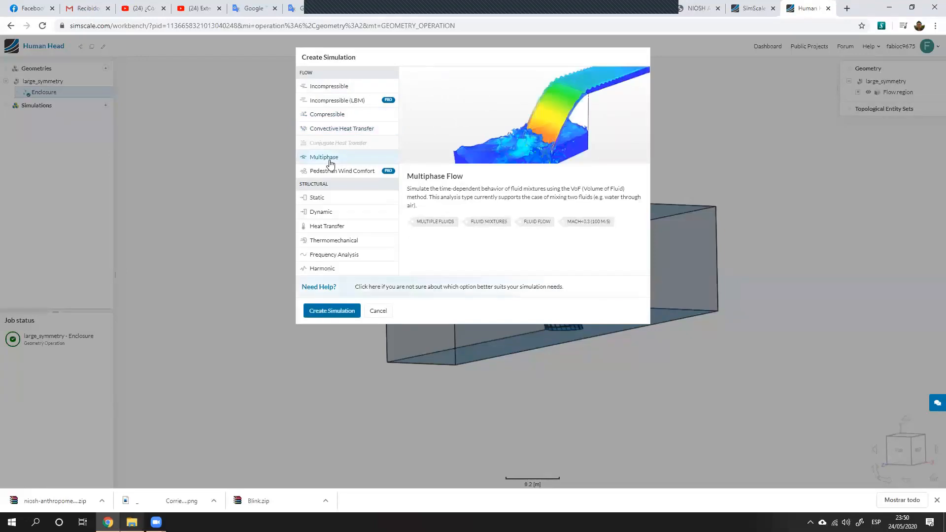
{"action": "left_click", "coordinate": [316, 201]}
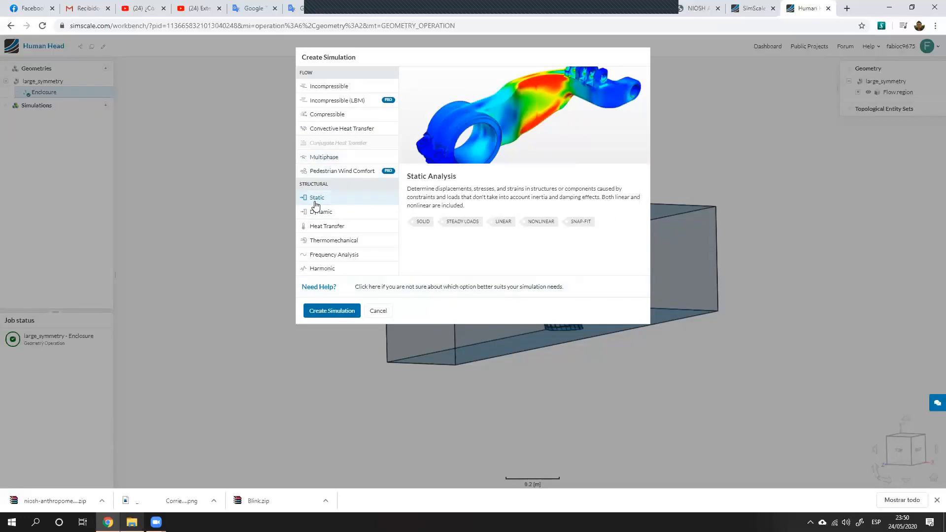
{"action": "left_click", "coordinate": [318, 213]}
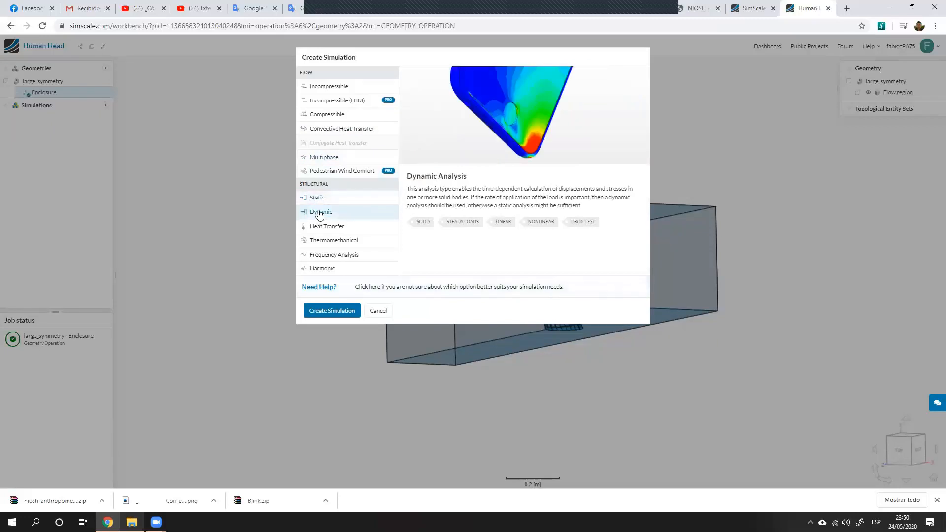
{"action": "left_click", "coordinate": [319, 229]}
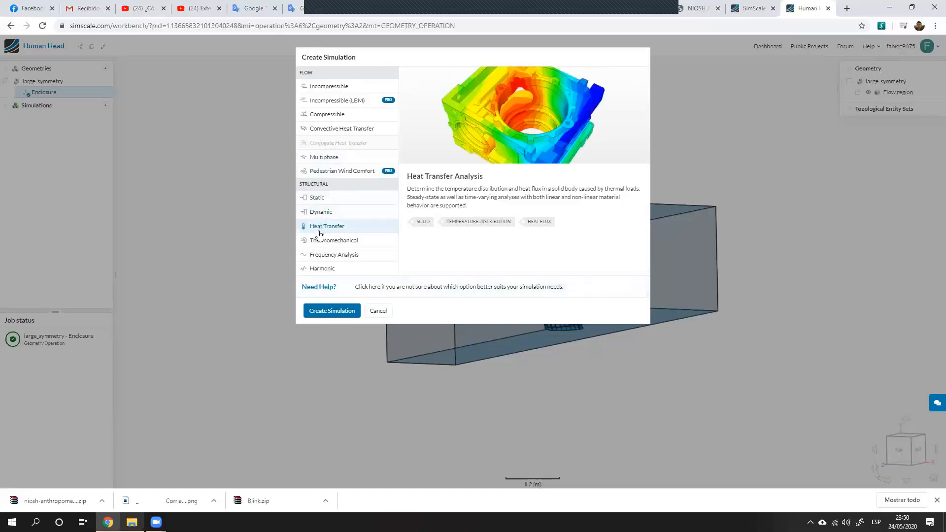
{"action": "left_click", "coordinate": [318, 243]}
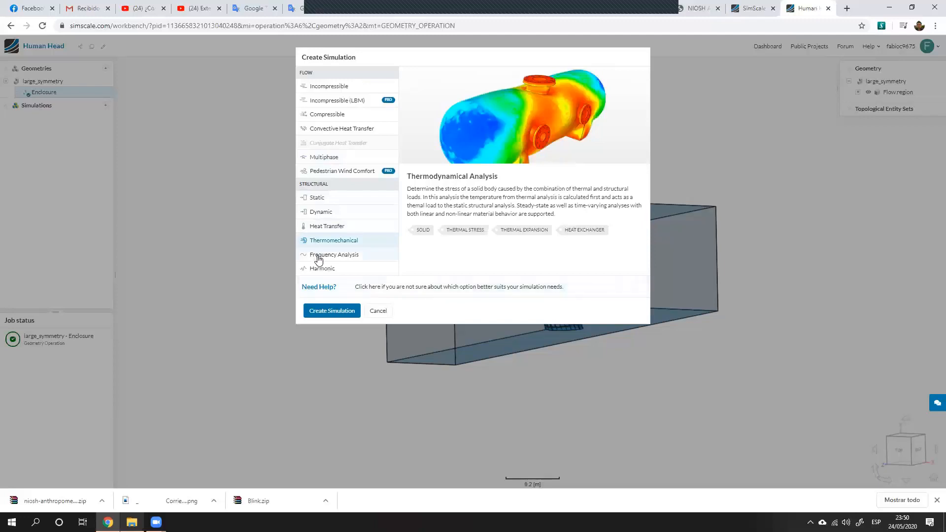
{"action": "left_click", "coordinate": [318, 258]}
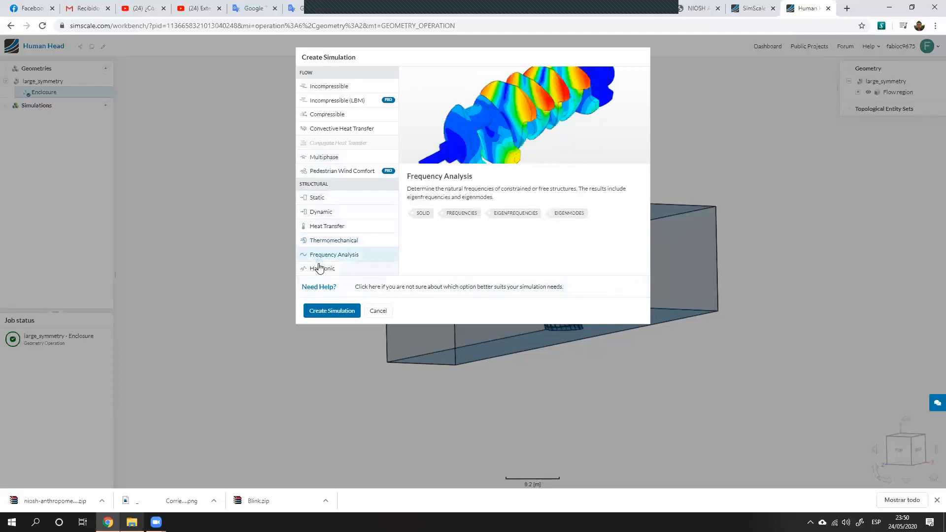
{"action": "left_click", "coordinate": [319, 268]}
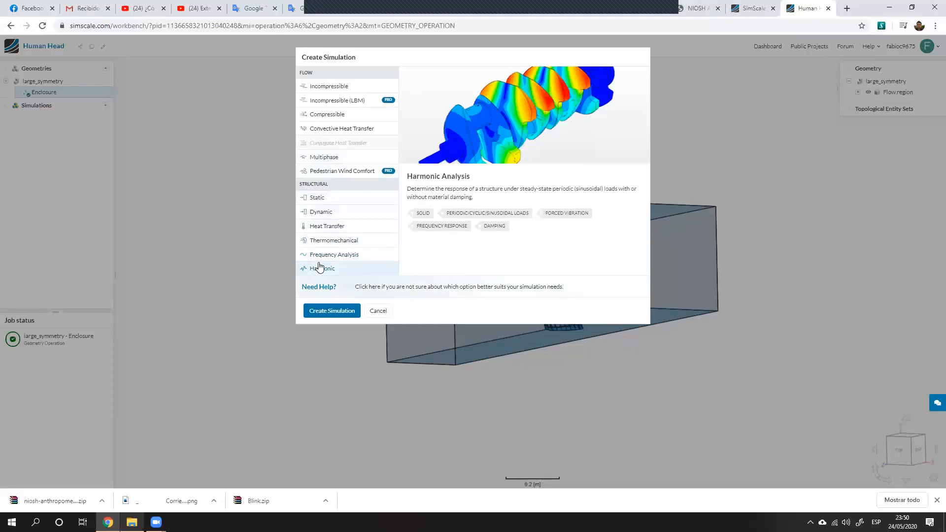
Step: Create an Incompressible fluid flow simulation for the enclosure geometry
{"action": "left_click", "coordinate": [325, 88]}
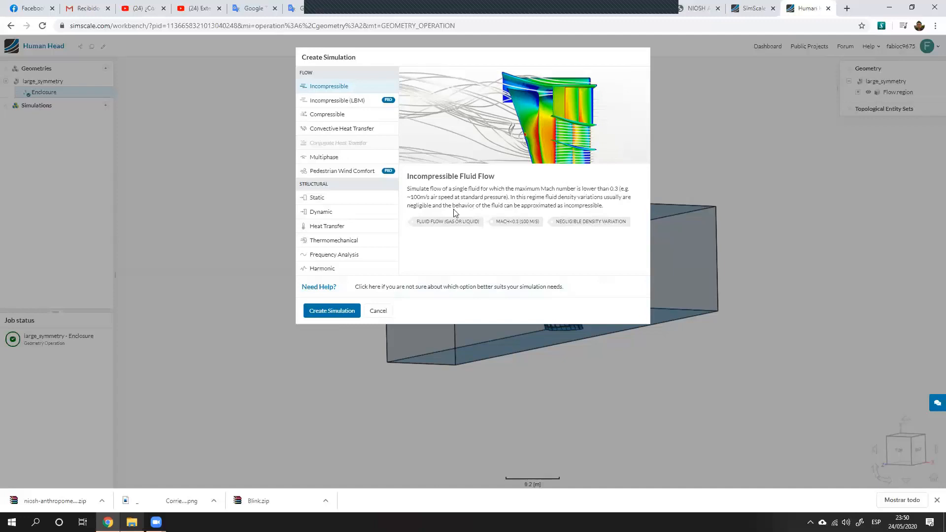
{"action": "left_click", "coordinate": [342, 308]}
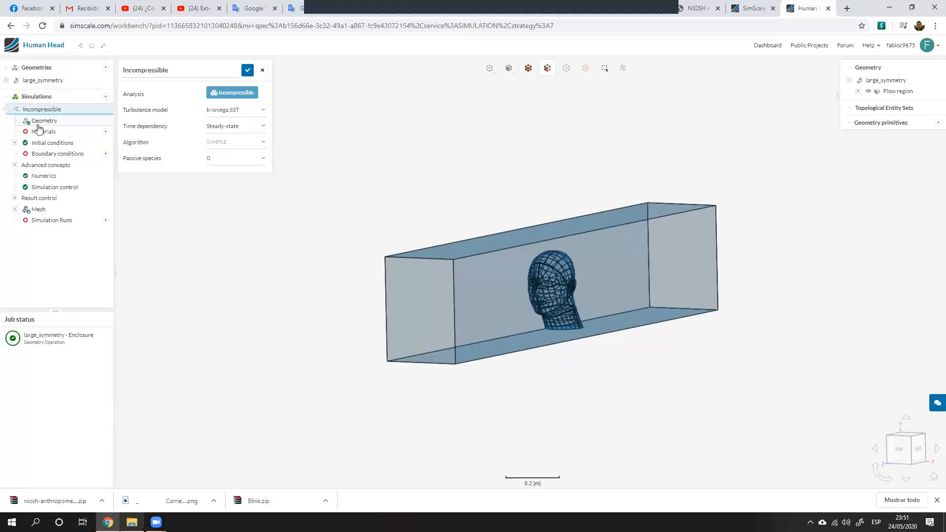
{"action": "left_click", "coordinate": [106, 131]}
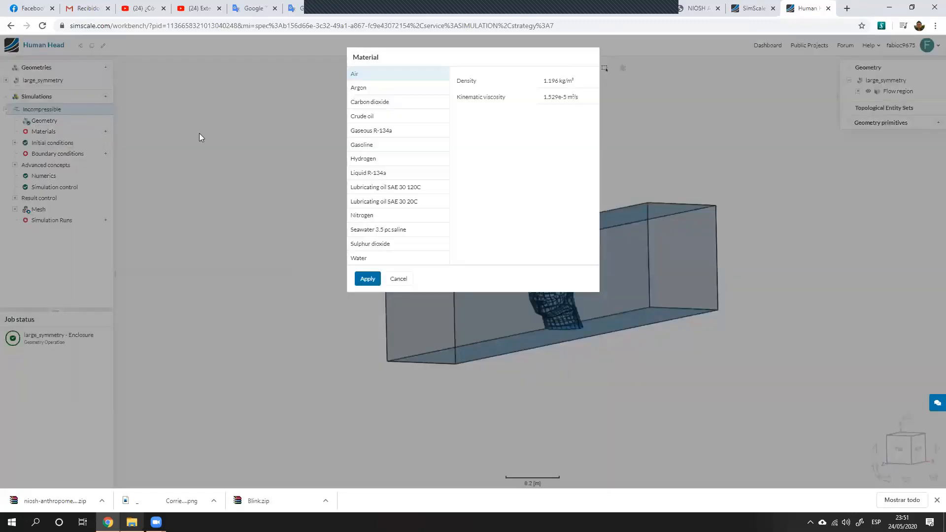
{"action": "left_click", "coordinate": [367, 278]}
{"action": "left_click", "coordinate": [397, 279]}
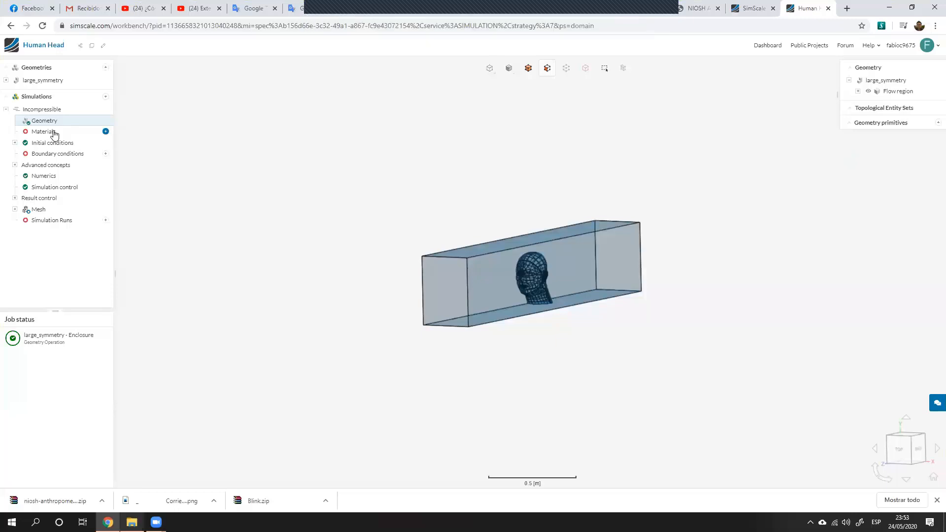
Step: Add Air as the simulation's material, assign it to the flow region volume and save it
{"action": "left_click", "coordinate": [106, 131]}
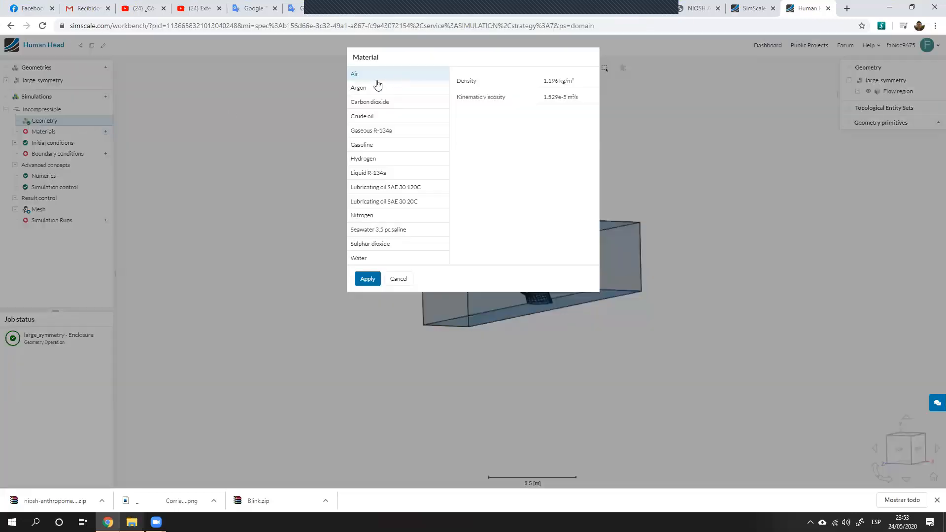
{"action": "left_click", "coordinate": [367, 279]}
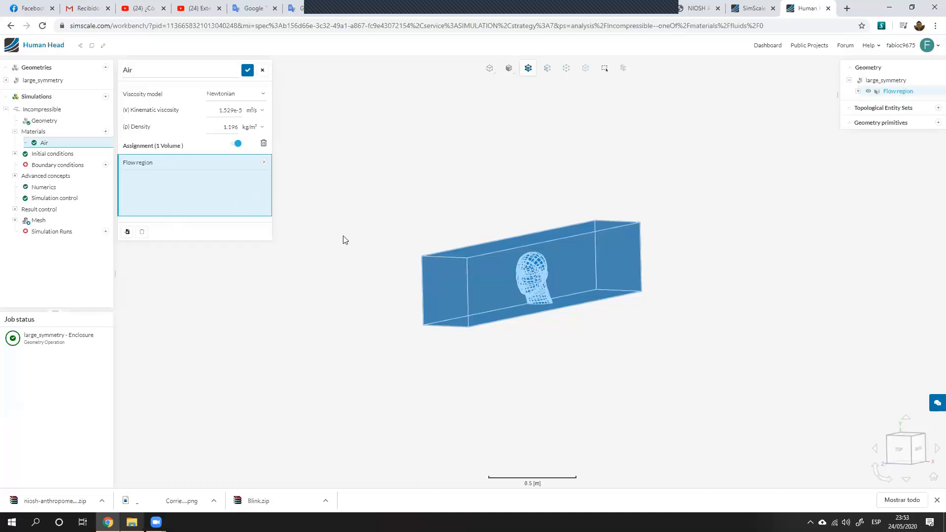
{"action": "left_click", "coordinate": [474, 289]}
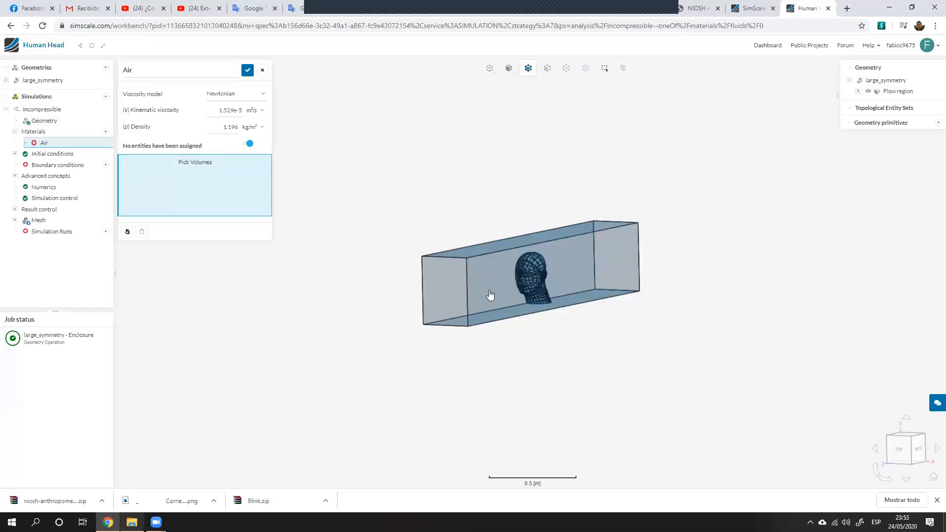
{"action": "left_click", "coordinate": [464, 298]}
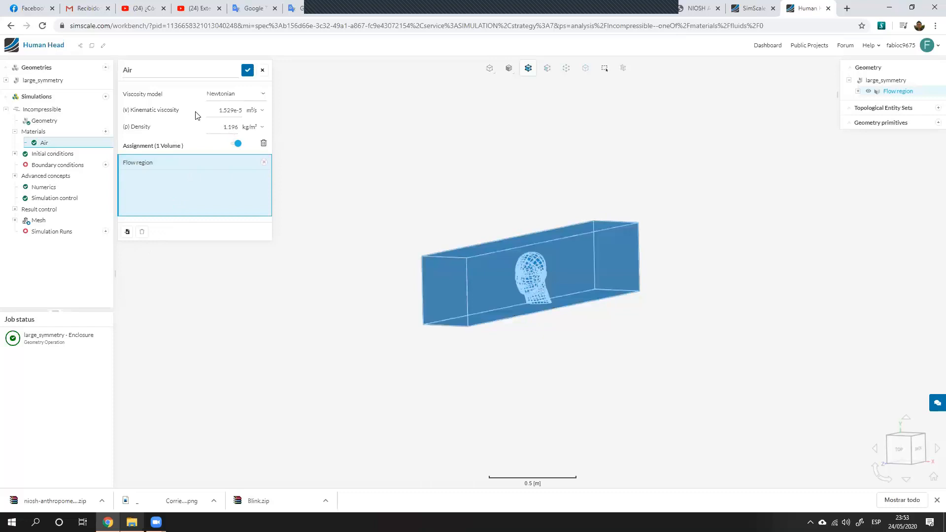
{"action": "left_click", "coordinate": [248, 71]}
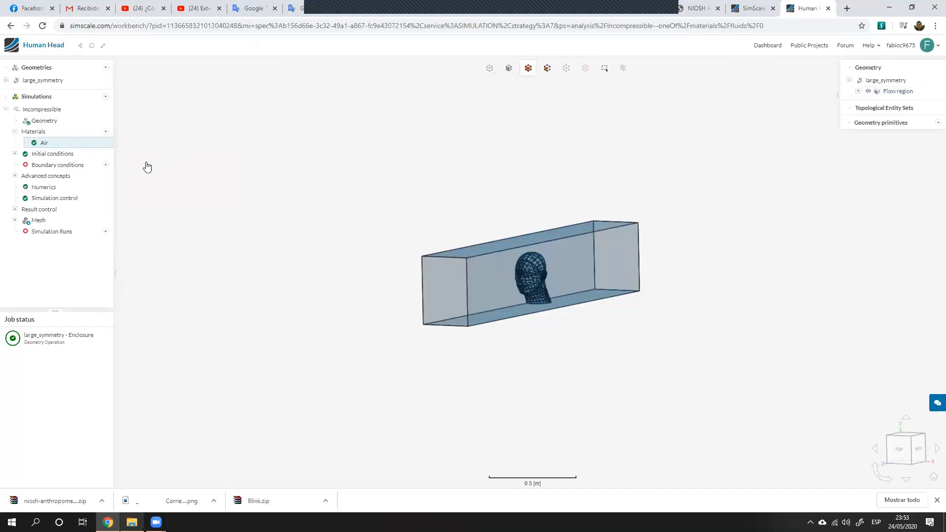
Step: Add a velocity inlet on the enclosure's end face in front of the head, with a fixed-value Uz of -40 m/s
{"action": "left_click", "coordinate": [106, 165]}
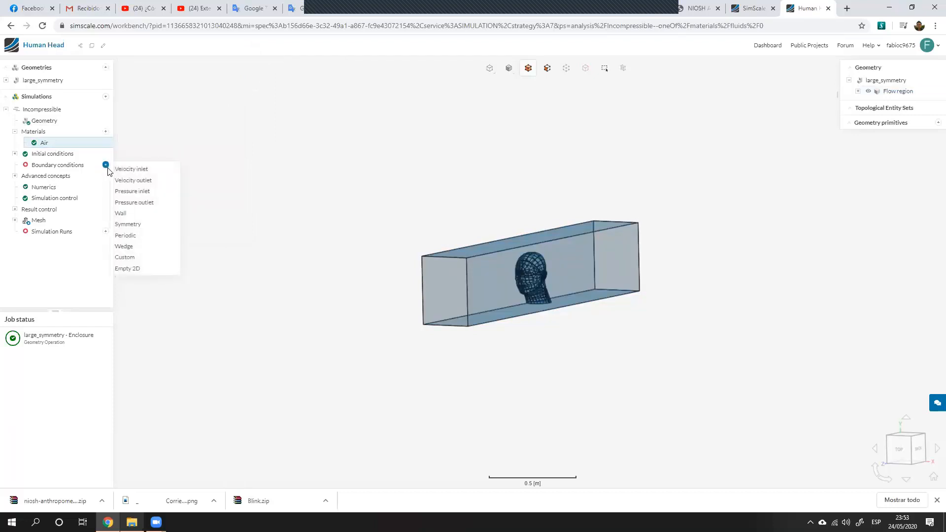
{"action": "left_click", "coordinate": [133, 170]}
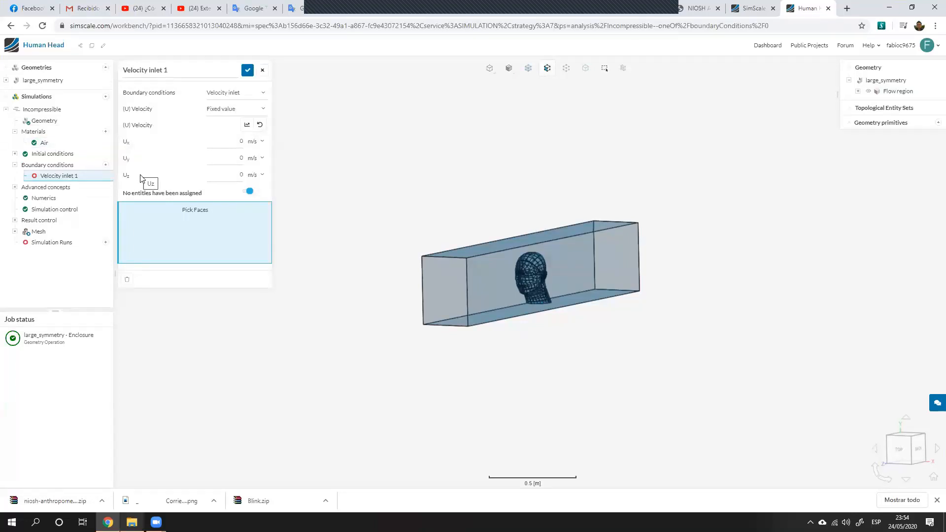
{"action": "left_click", "coordinate": [452, 292]}
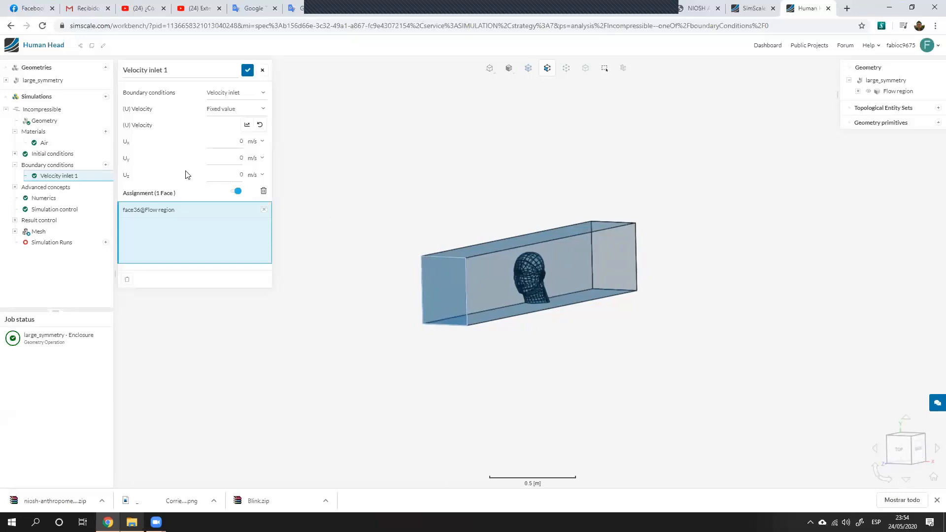
{"action": "double_click", "coordinate": [238, 174]}
{"action": "left_click", "coordinate": [255, 108]}
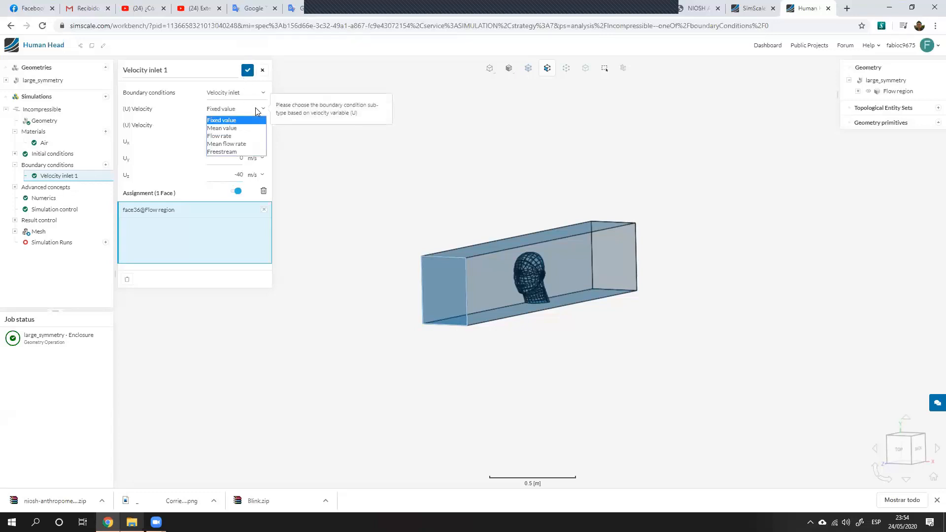
{"action": "left_click", "coordinate": [255, 107]}
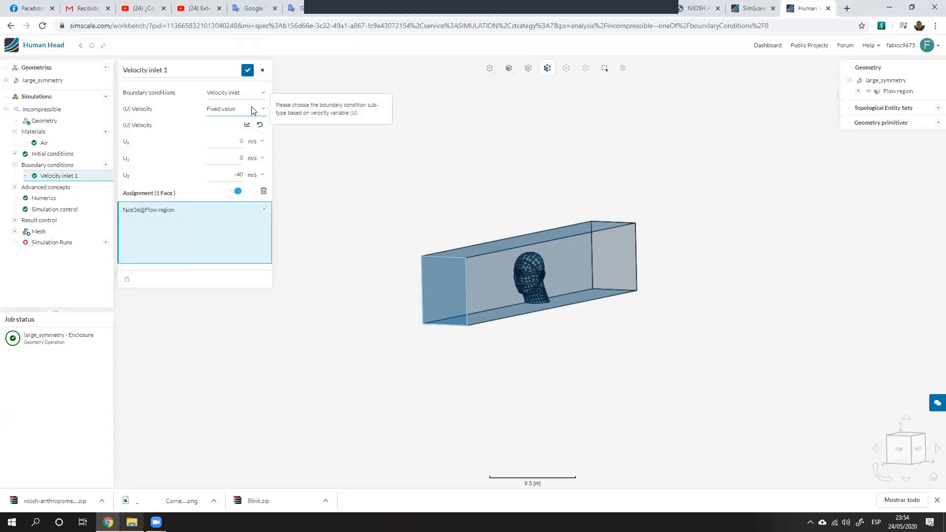
Step: Keep Velocity inlet as the type of the first boundary condition and save it
{"action": "left_click", "coordinate": [236, 94]}
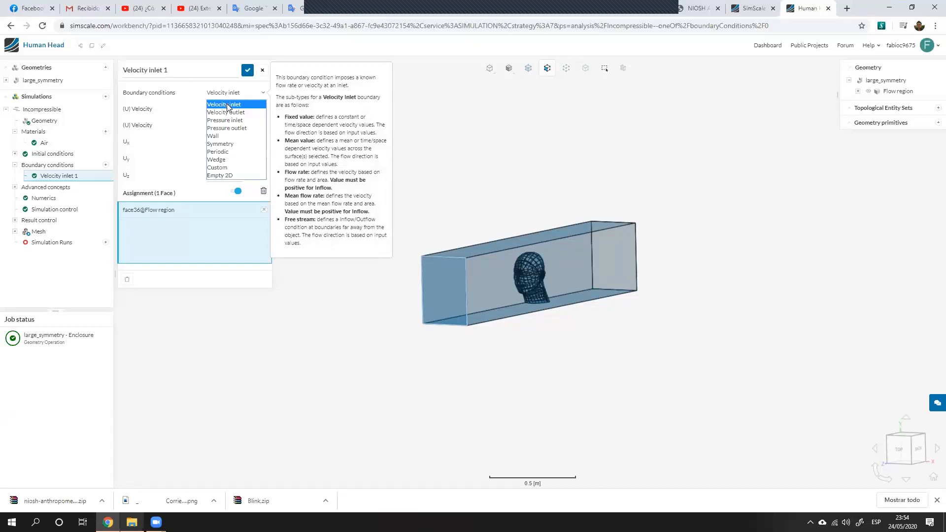
{"action": "left_click", "coordinate": [227, 105]}
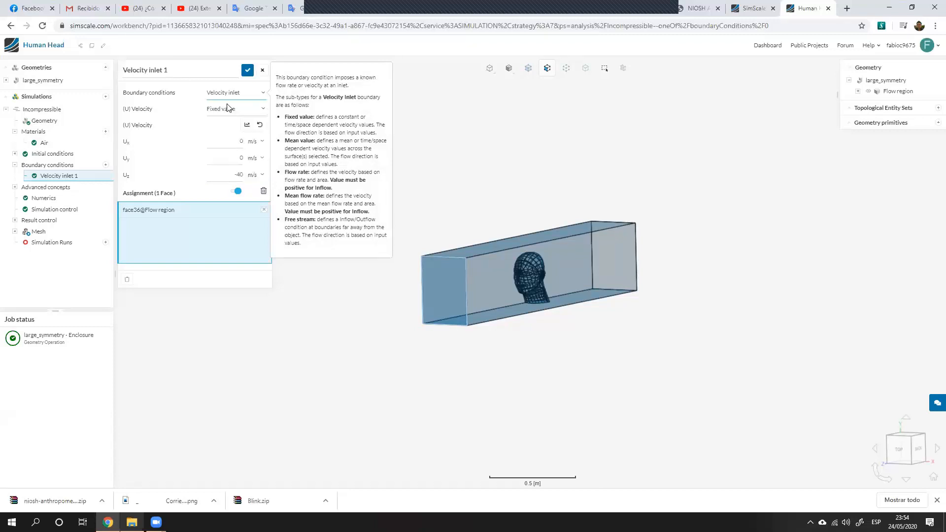
{"action": "left_click", "coordinate": [247, 72]}
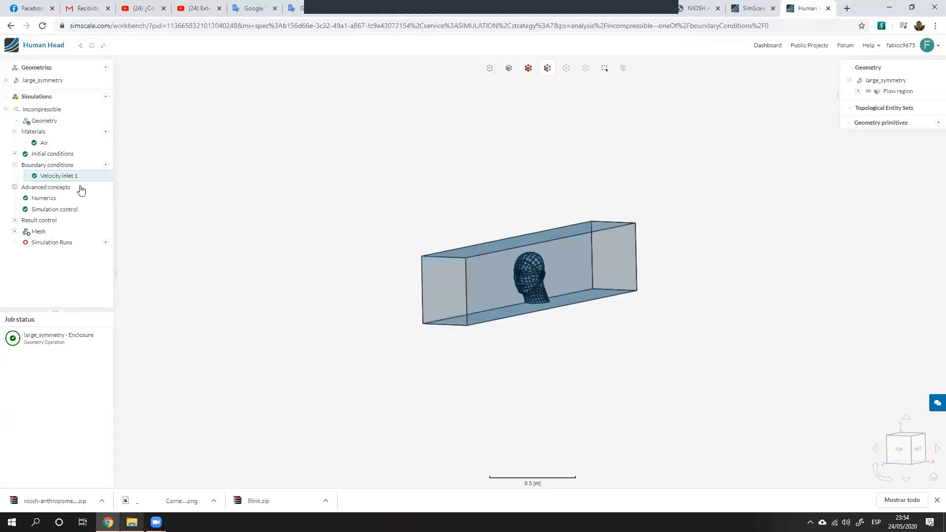
Step: Add a wall boundary condition and assign the four long outer faces of the enclosure to it
{"action": "left_click", "coordinate": [106, 165]}
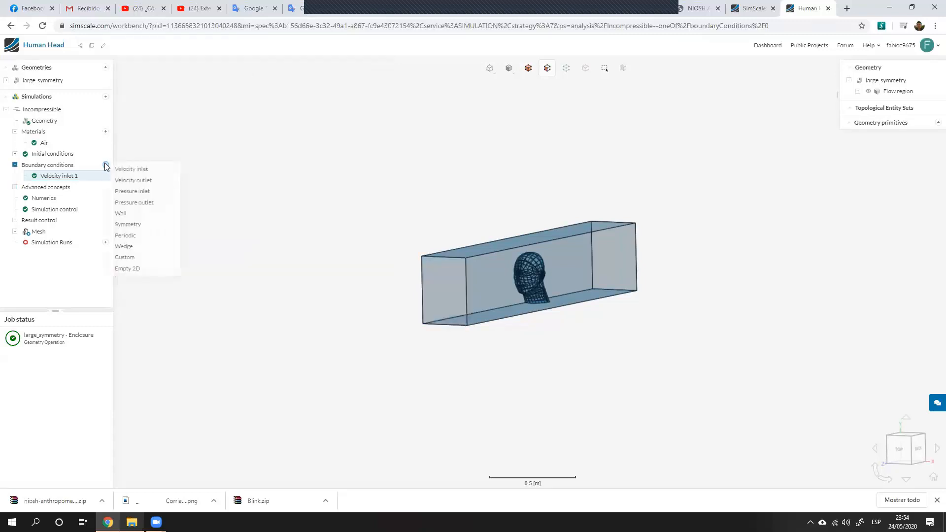
{"action": "left_click", "coordinate": [134, 215]}
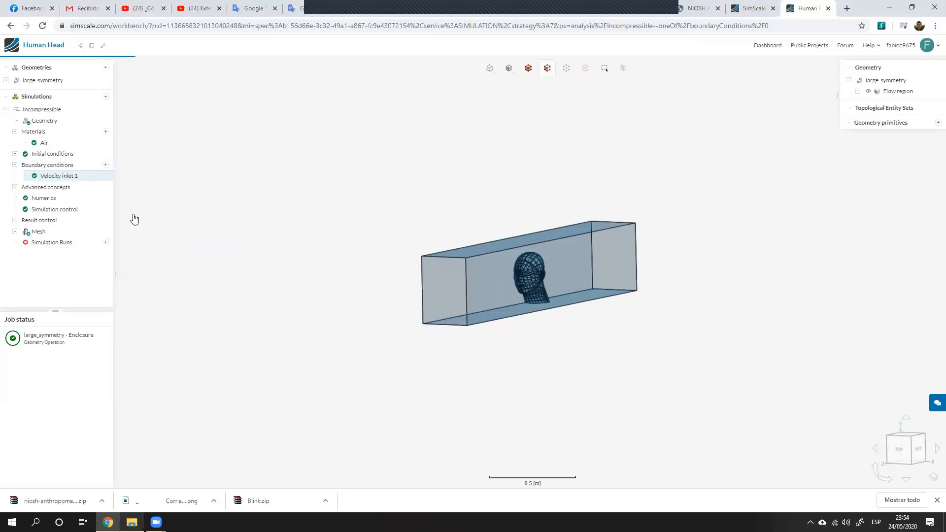
{"action": "left_click", "coordinate": [492, 250]}
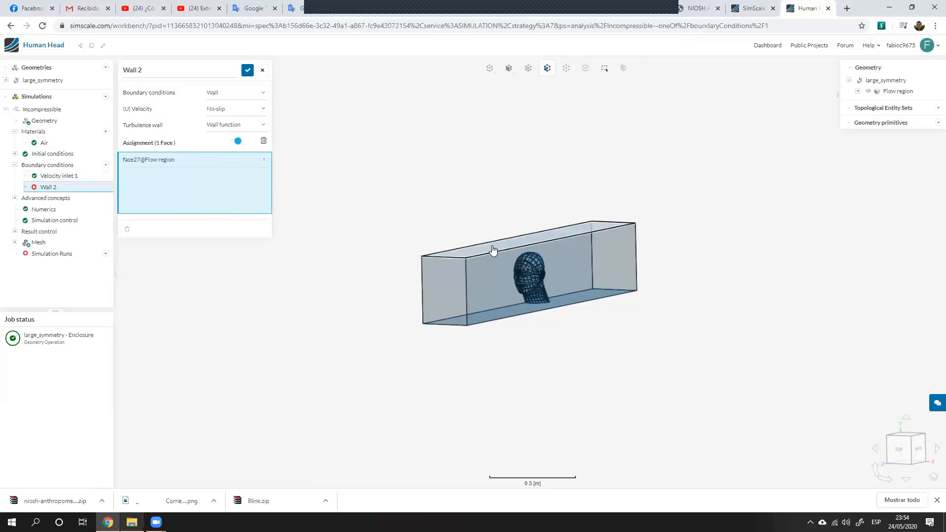
{"action": "left_click", "coordinate": [511, 280]}
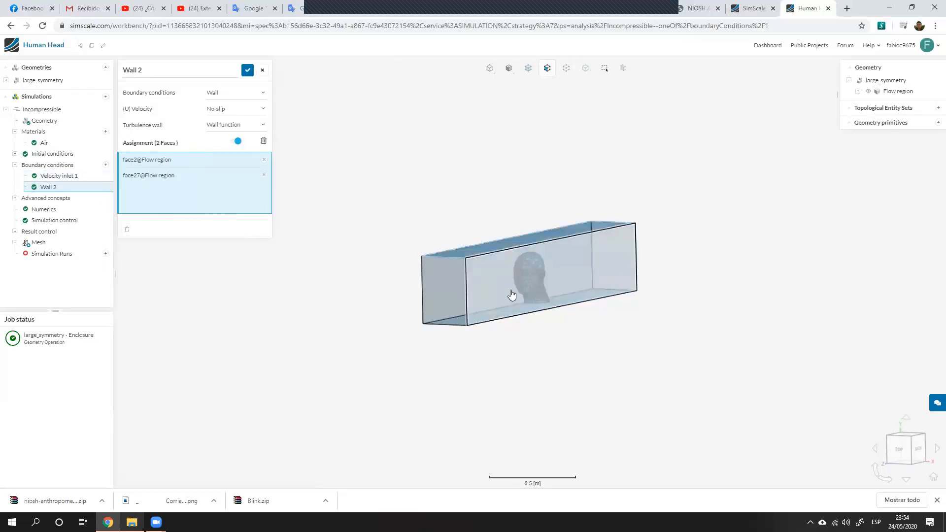
{"action": "left_click_drag", "start_coordinate": [536, 301], "coordinate": [483, 293]}
{"action": "left_click", "coordinate": [482, 293]}
{"action": "left_click_drag", "start_coordinate": [479, 245], "coordinate": [519, 268]}
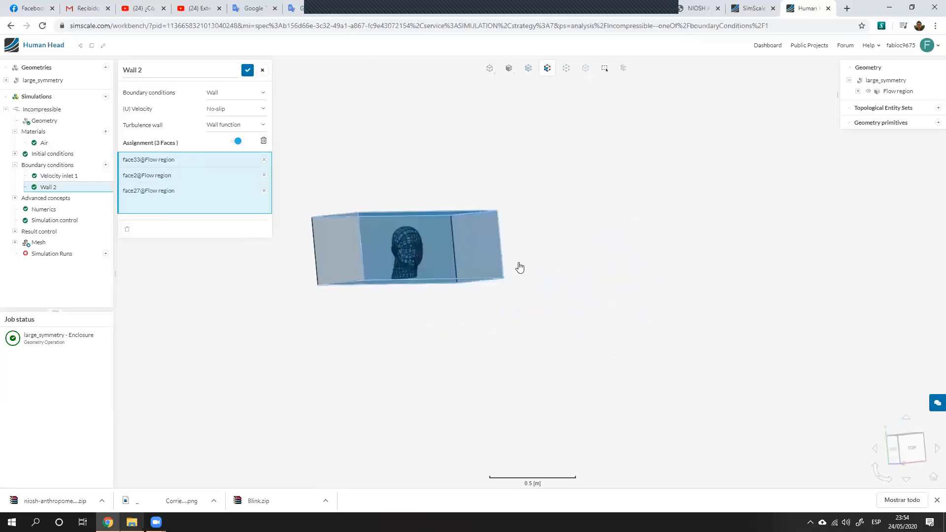
{"action": "left_click", "coordinate": [332, 246]}
{"action": "left_click_drag", "start_coordinate": [449, 235], "coordinate": [397, 247]}
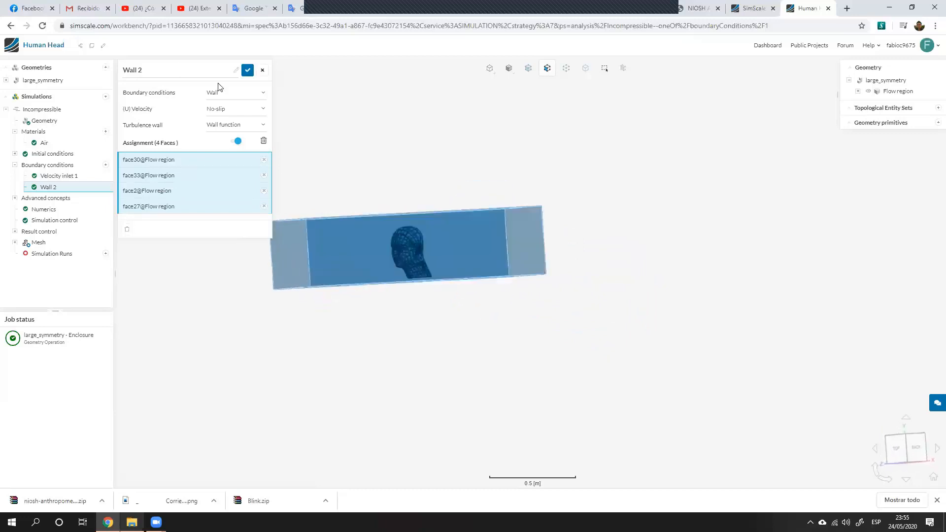
Step: Review the wall's velocity and turbulence options, keep No-slip and Wall function, and save the boundary condition
{"action": "left_click", "coordinate": [263, 110]}
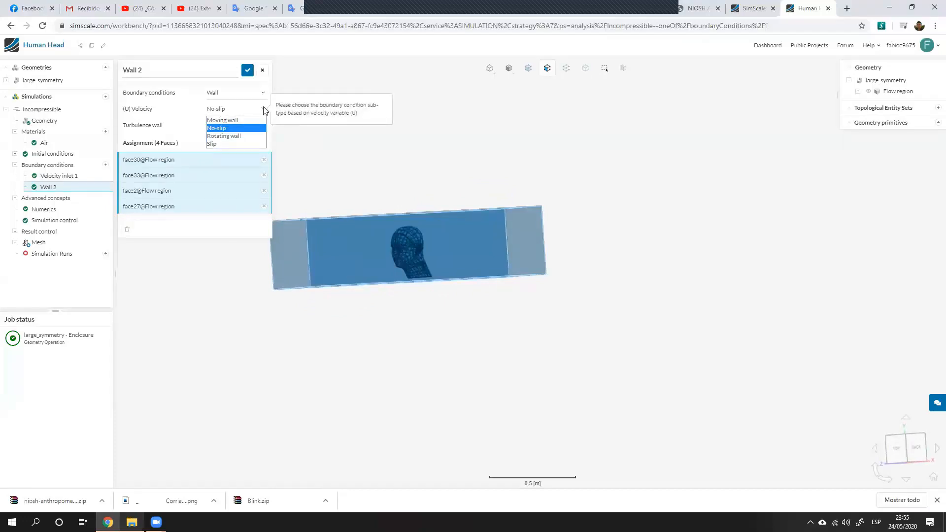
{"action": "left_click", "coordinate": [264, 109]}
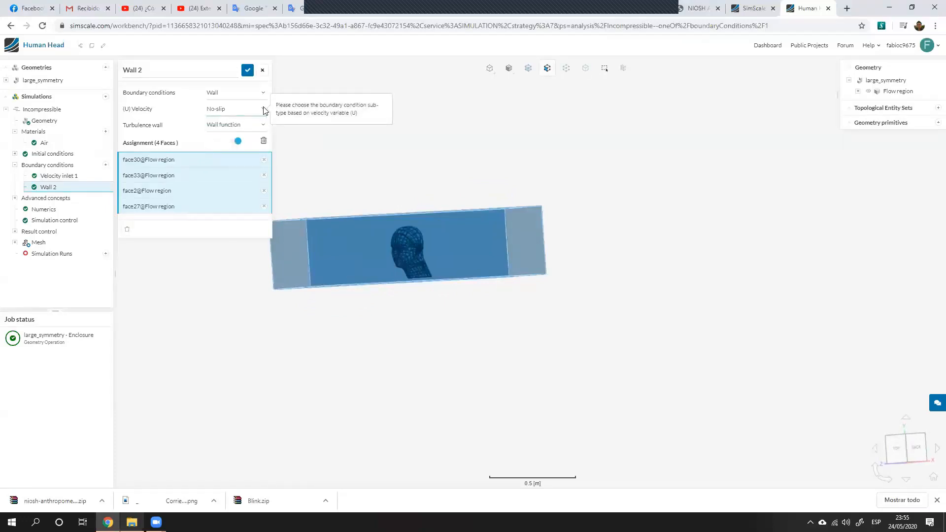
{"action": "left_click", "coordinate": [261, 125]}
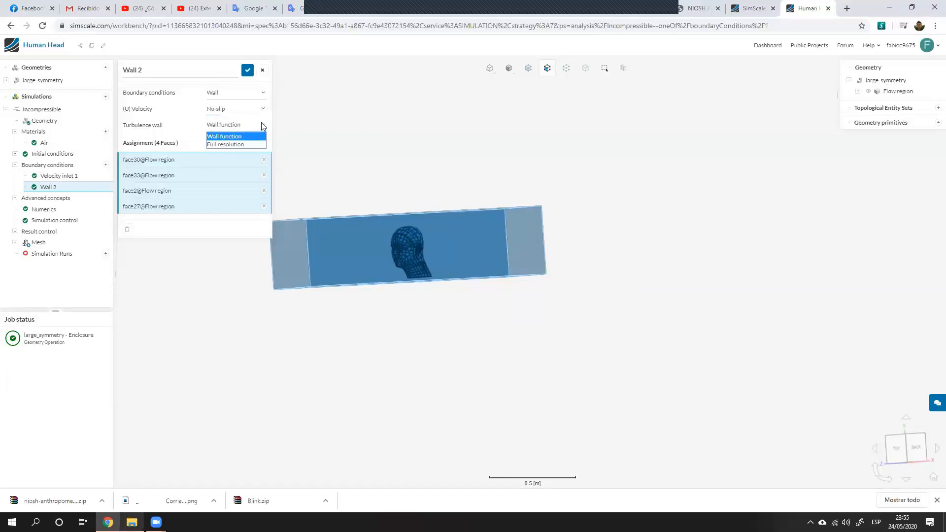
{"action": "left_click", "coordinate": [261, 125]}
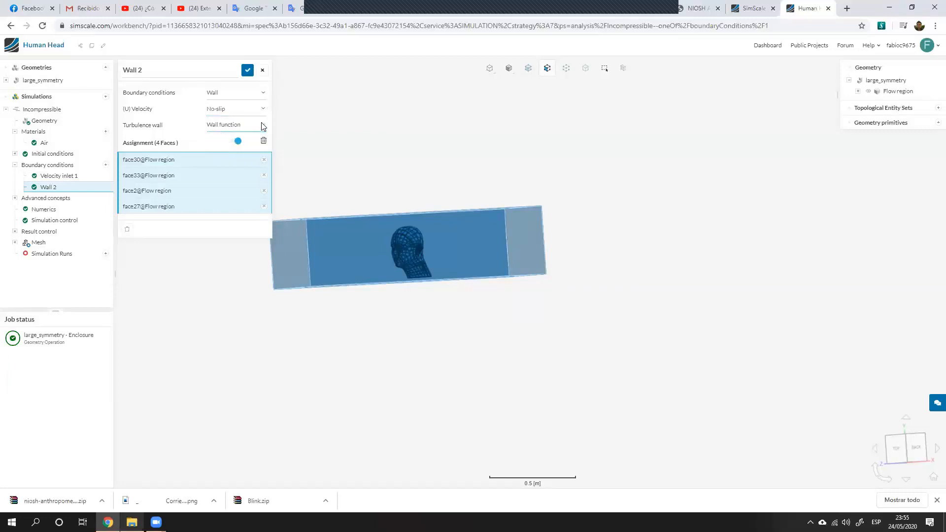
{"action": "left_click", "coordinate": [248, 70]}
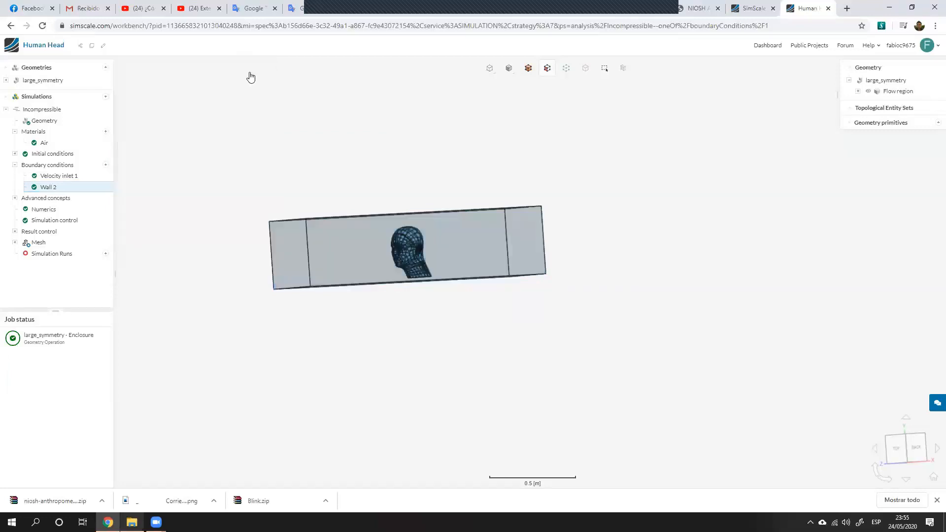
Step: Add a freestream velocity outlet on the enclosure's end face behind the head with Uz of -40 m/s and save it
{"action": "left_click", "coordinate": [106, 166]}
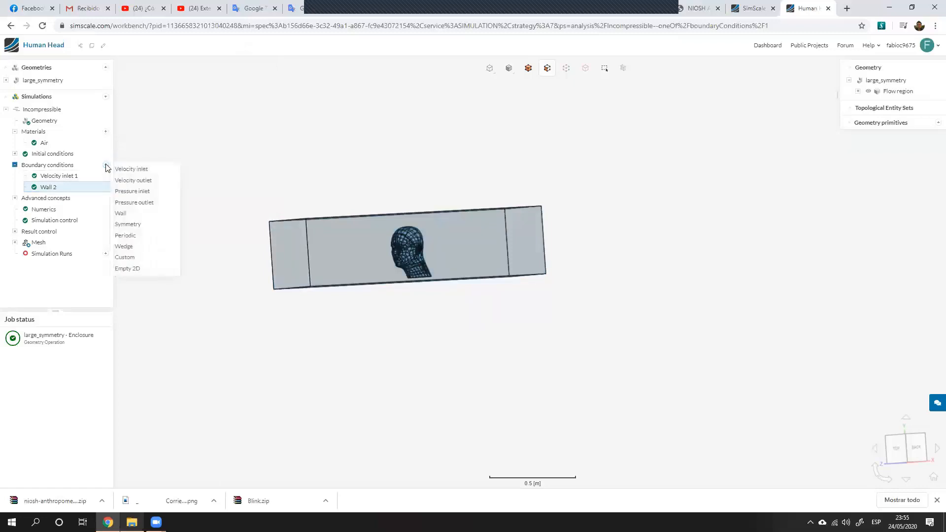
{"action": "left_click", "coordinate": [145, 181]}
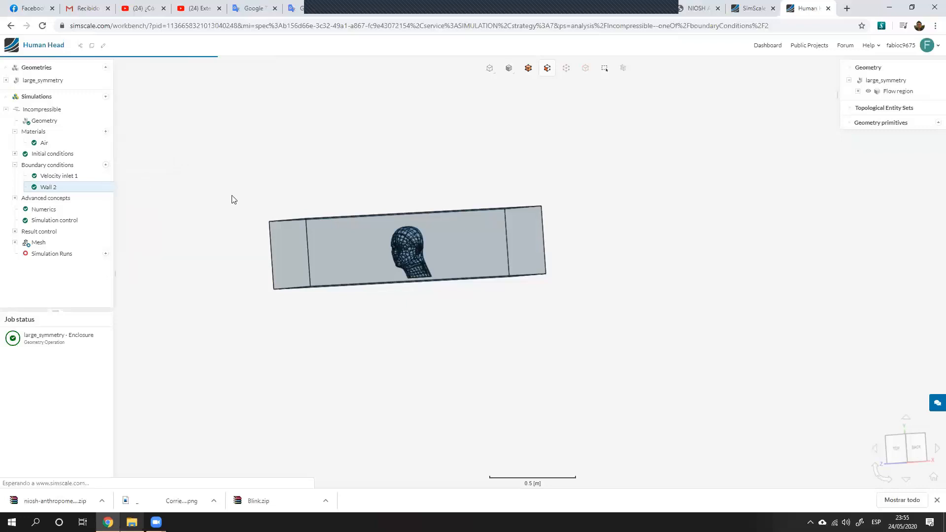
{"action": "left_click_drag", "start_coordinate": [482, 203], "coordinate": [295, 213]}
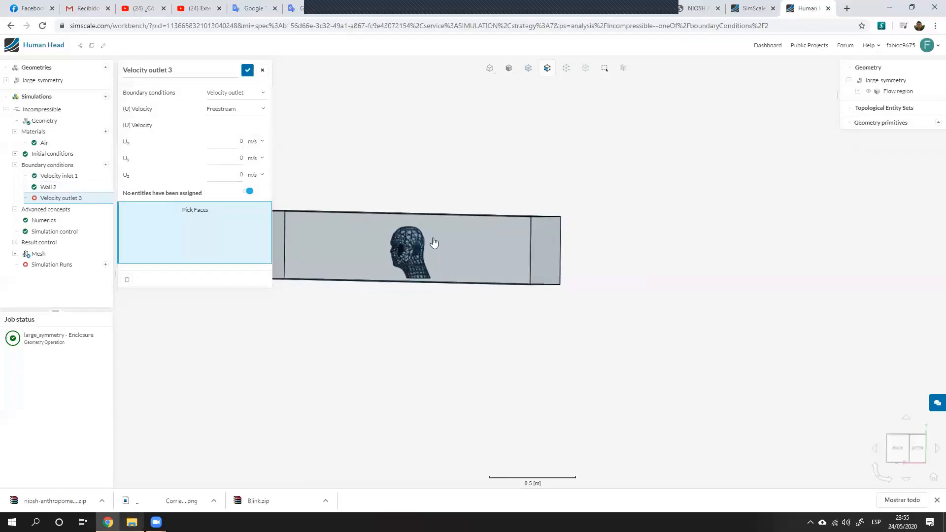
{"action": "left_click", "coordinate": [541, 244]}
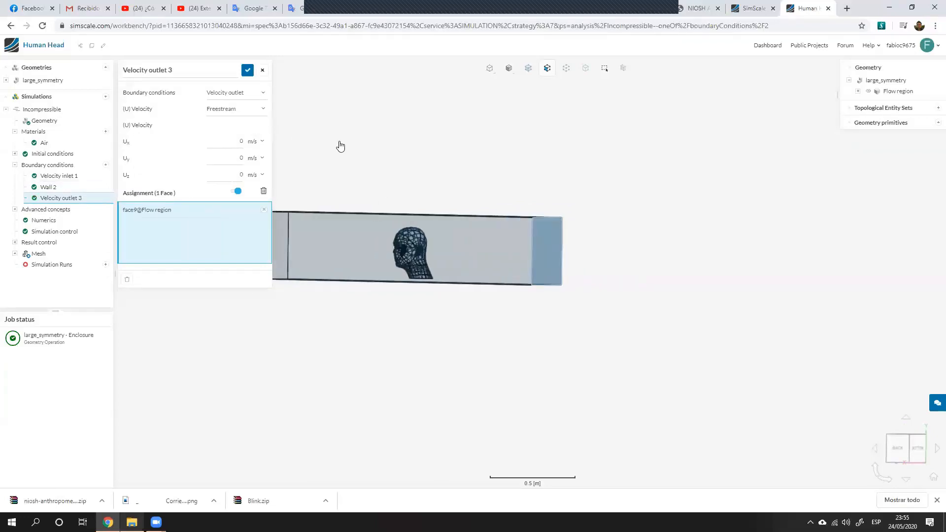
{"action": "left_click", "coordinate": [243, 175]}
{"action": "left_click", "coordinate": [248, 72]}
Step: Check the velocity values and assigned faces of the velocity inlet and the velocity outlet
{"action": "left_click", "coordinate": [55, 176]}
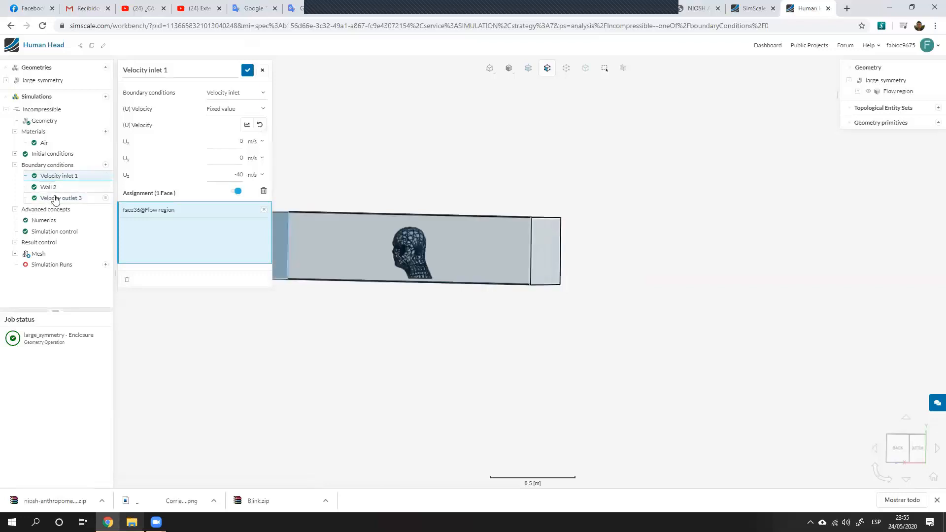
{"action": "left_click", "coordinate": [55, 198]}
{"action": "left_click_drag", "start_coordinate": [303, 185], "coordinate": [620, 166]}
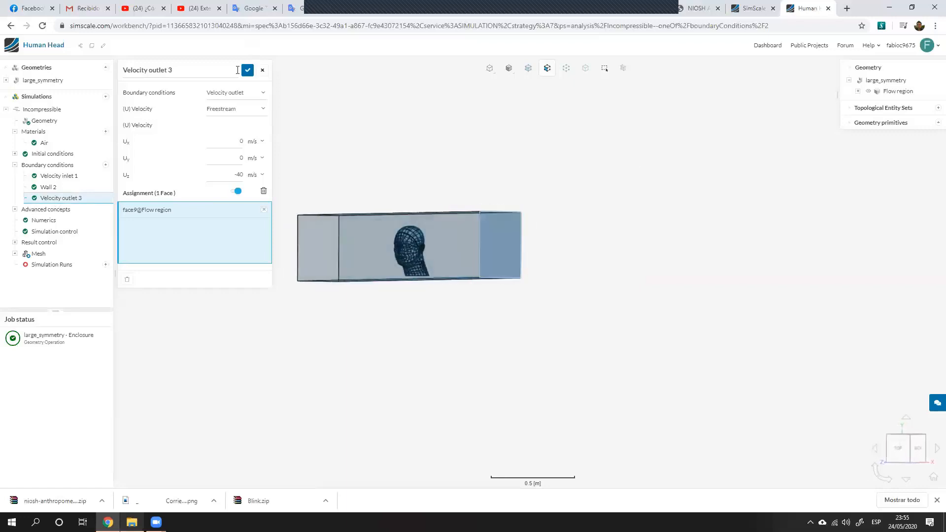
{"action": "left_click", "coordinate": [247, 70]}
Step: Examine the numerics settings for the pressure reference value, its units and the residual controls
{"action": "left_click", "coordinate": [40, 220]}
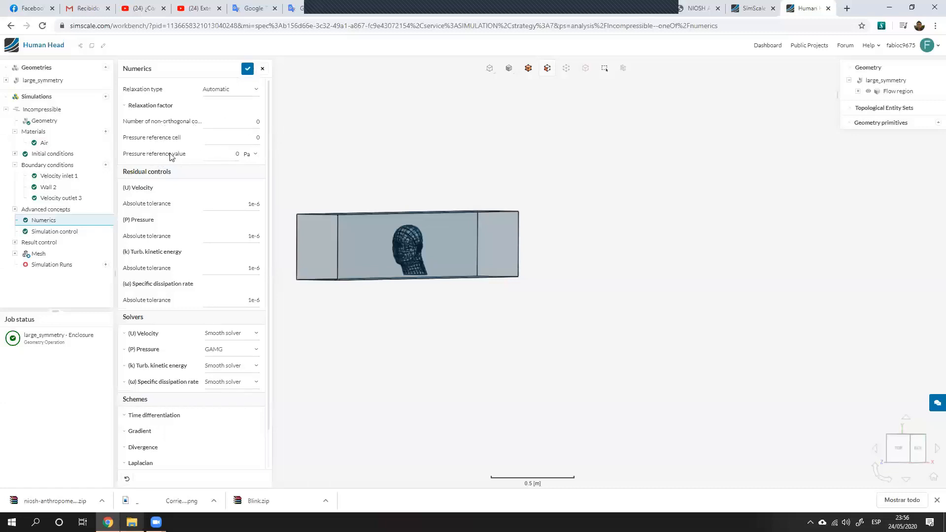
{"action": "left_click", "coordinate": [256, 155]}
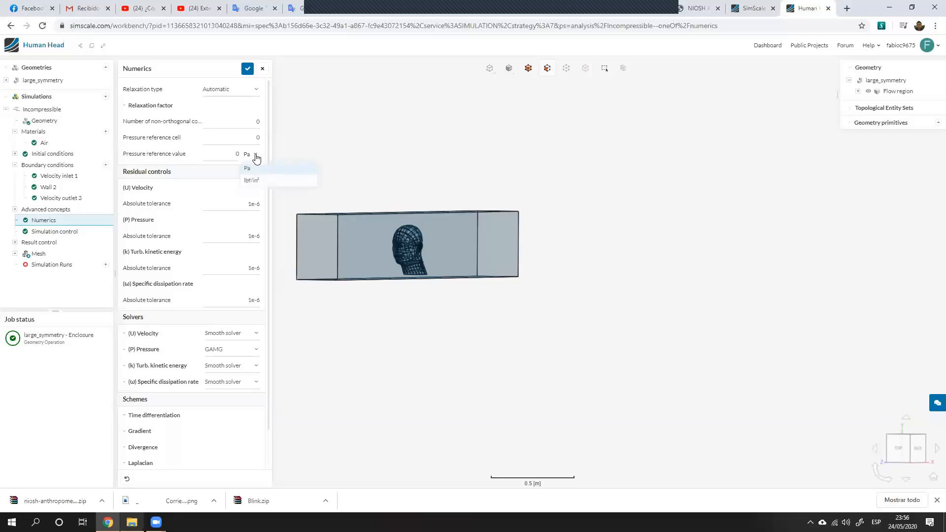
{"action": "left_click", "coordinate": [255, 155]}
{"action": "left_click_drag", "start_coordinate": [240, 154], "coordinate": [220, 154]}
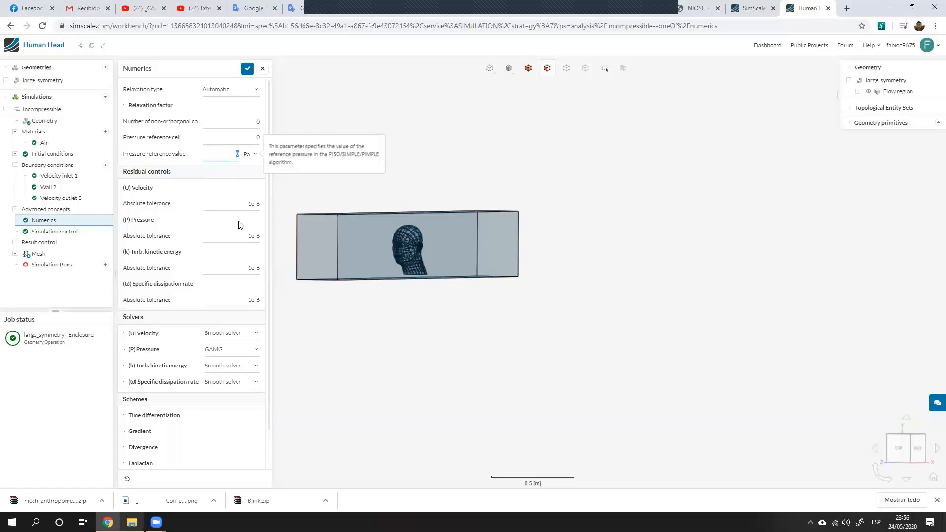
{"action": "scroll", "coordinate": [189, 308], "scroll_direction": "down", "scroll_amount": 1}
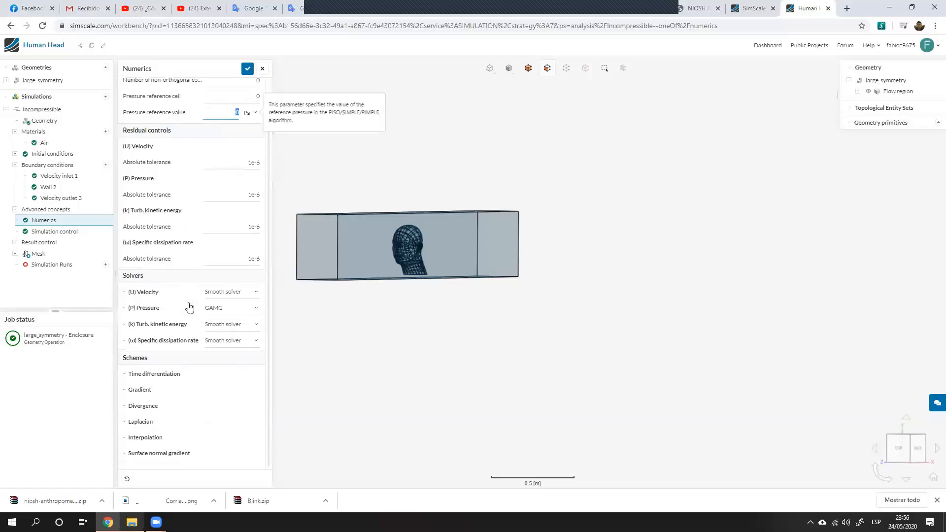
Step: Examine the solver choices for velocity, pressure, turbulent kinetic energy and specific dissipation rate, plus the time differentiation and Laplacian schemes
{"action": "left_click", "coordinate": [253, 292]}
{"action": "left_click", "coordinate": [254, 292]}
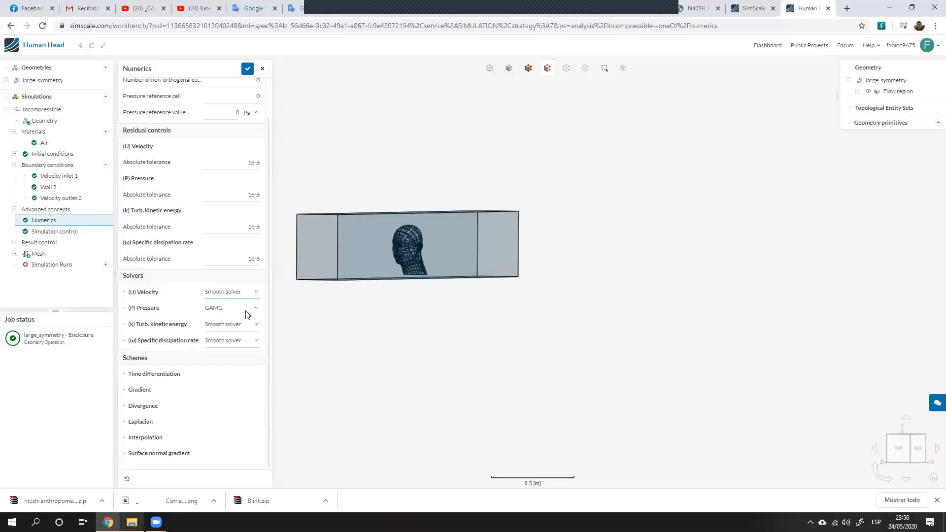
{"action": "left_click", "coordinate": [247, 308]}
{"action": "left_click", "coordinate": [247, 307]}
{"action": "left_click", "coordinate": [246, 324]}
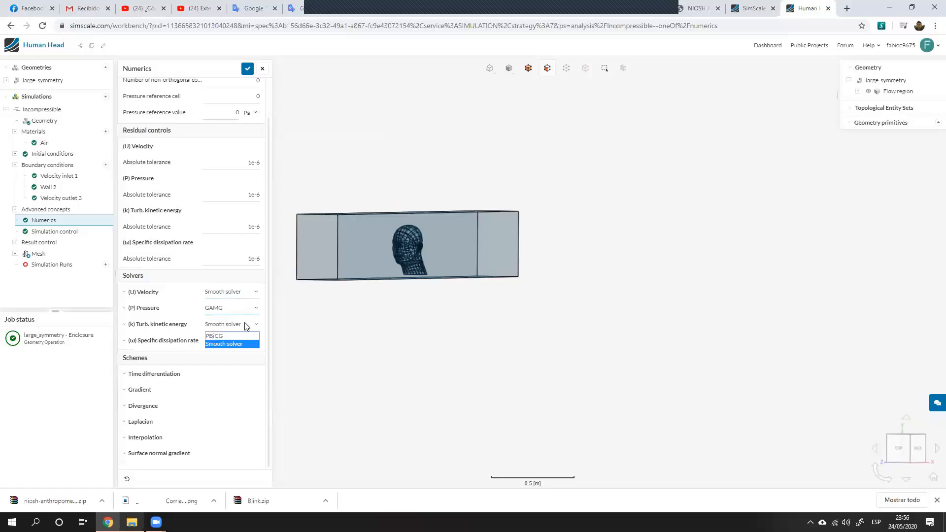
{"action": "left_click", "coordinate": [246, 325]}
{"action": "left_click", "coordinate": [240, 341]}
{"action": "left_click", "coordinate": [241, 341]}
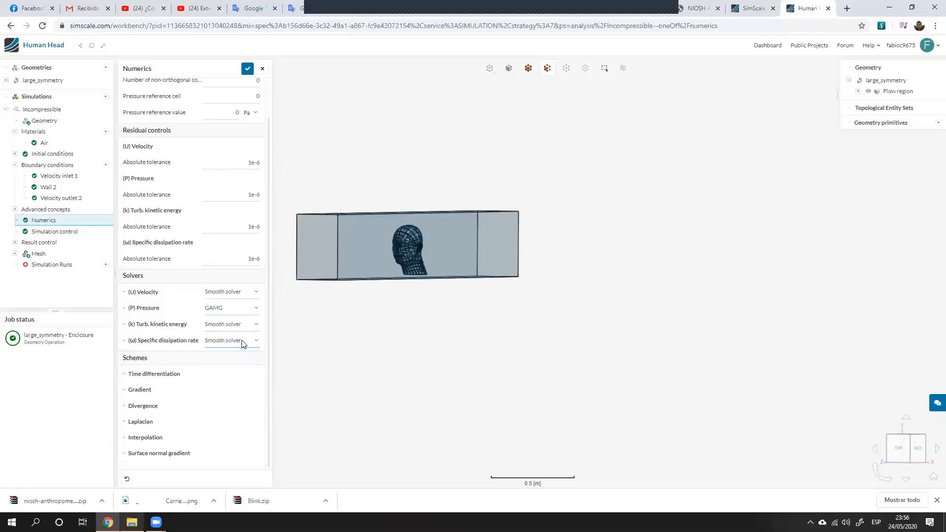
{"action": "left_click", "coordinate": [175, 373]}
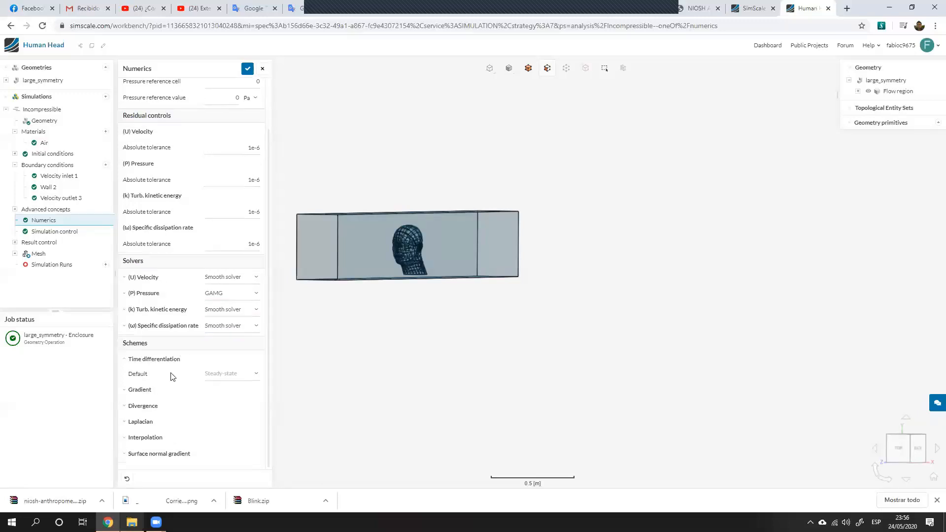
{"action": "left_click", "coordinate": [141, 430]}
{"action": "scroll", "coordinate": [159, 401], "scroll_direction": "down", "scroll_amount": 3}
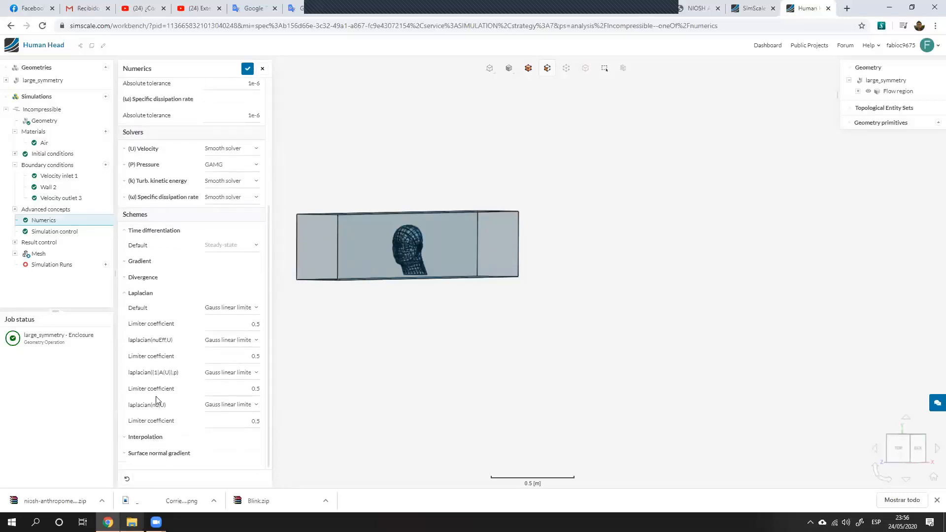
Step: Set the simulation control's end time to 10 s and Delta t to 0.1 s
{"action": "left_click", "coordinate": [68, 233]}
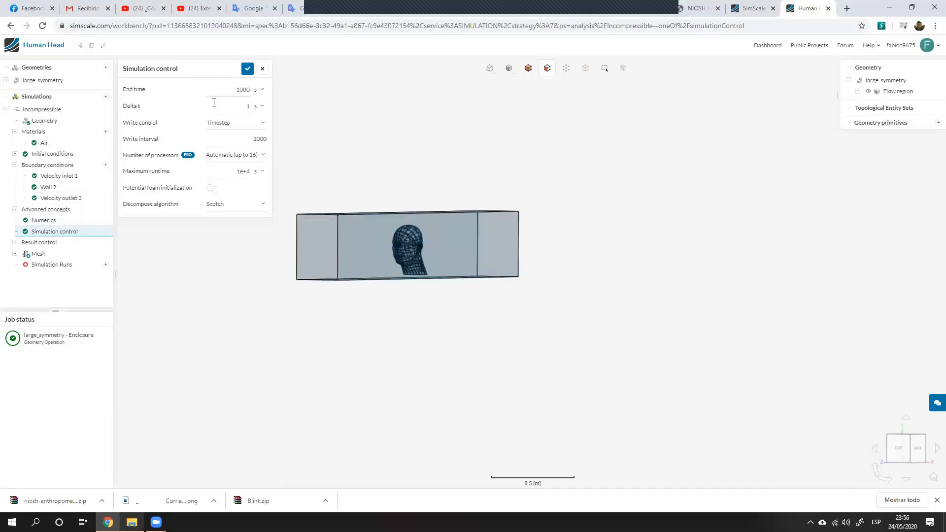
{"action": "double_click", "coordinate": [248, 90]}
{"action": "type", "text": "100"}
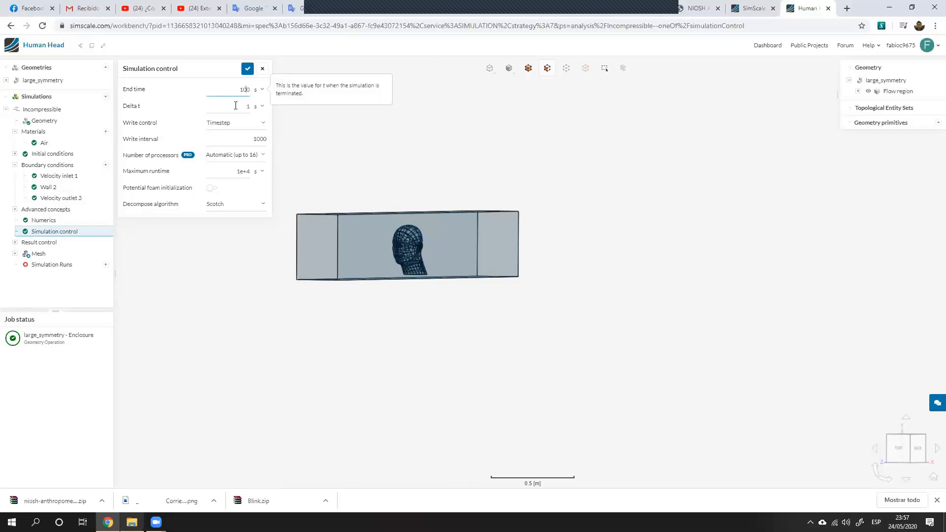
{"action": "double_click", "coordinate": [247, 89]}
{"action": "left_click", "coordinate": [249, 91]}
{"action": "double_click", "coordinate": [248, 106]}
{"action": "left_click", "coordinate": [246, 104]}
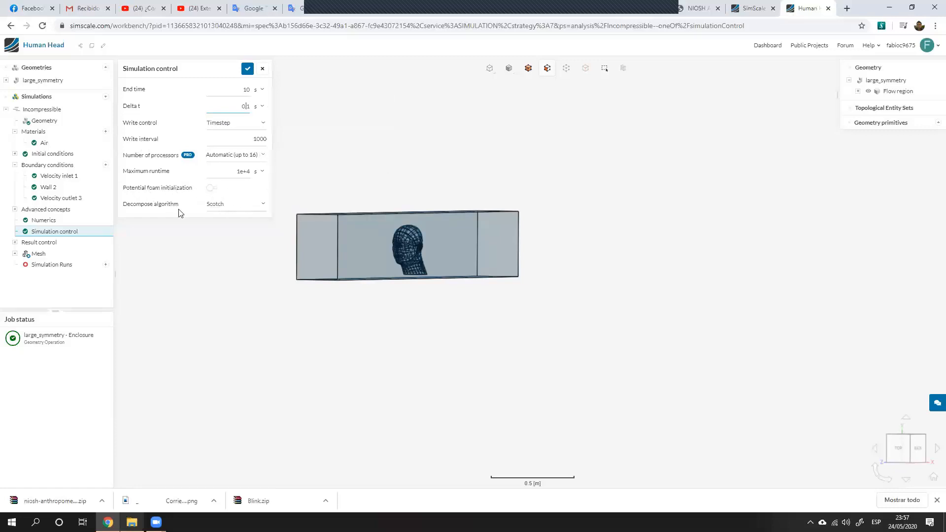
Step: Look through the available result control items and expand the mesh entry of the simulation
{"action": "left_click", "coordinate": [15, 243]}
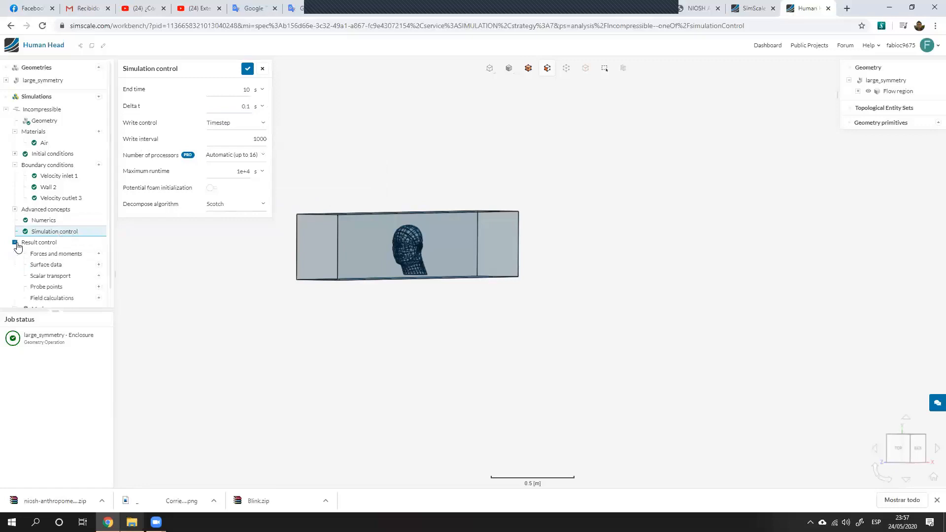
{"action": "scroll", "coordinate": [37, 247], "scroll_direction": "down", "scroll_amount": 1}
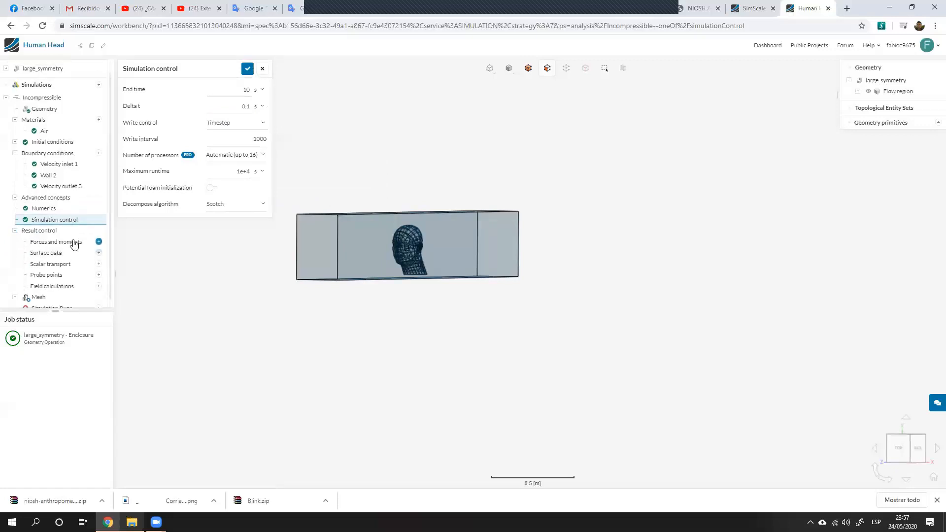
{"action": "left_click", "coordinate": [37, 293]}
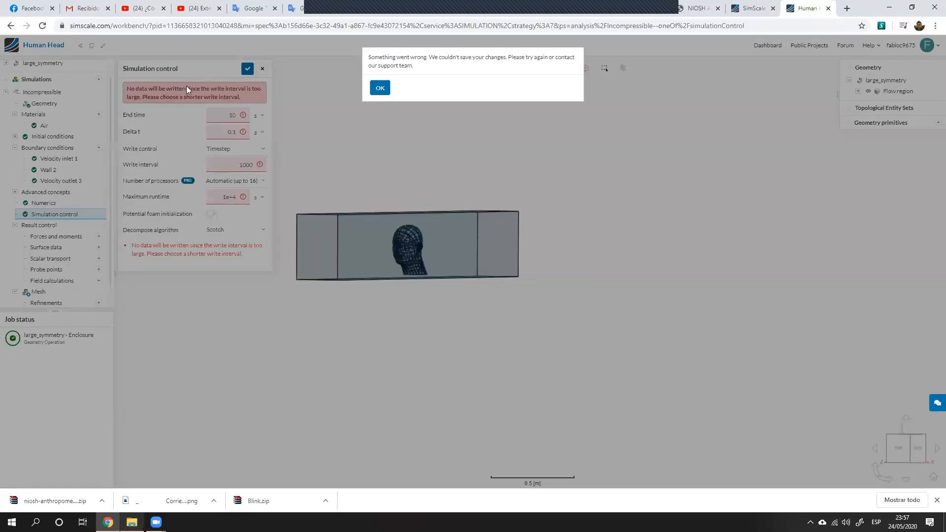
Step: Set the simulation control's write interval to 100 and save the settings
{"action": "left_click", "coordinate": [379, 89]}
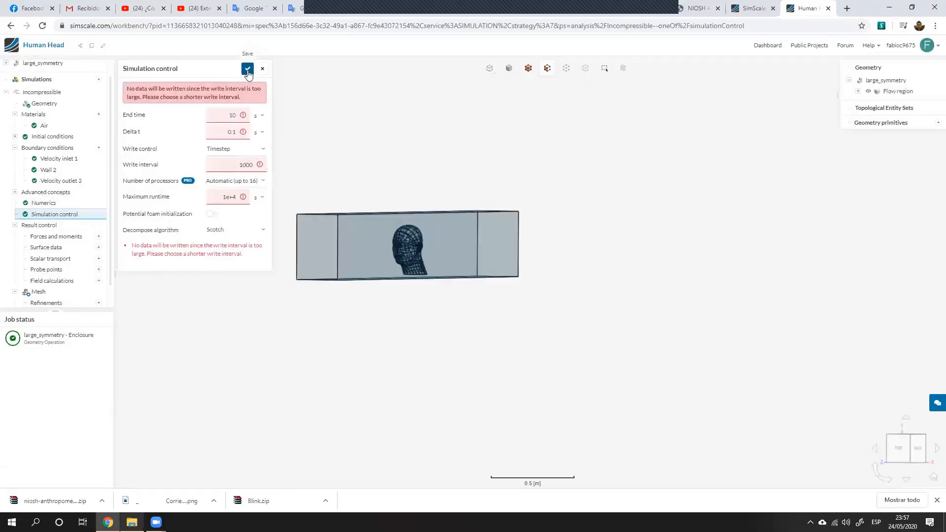
{"action": "left_click", "coordinate": [248, 71]}
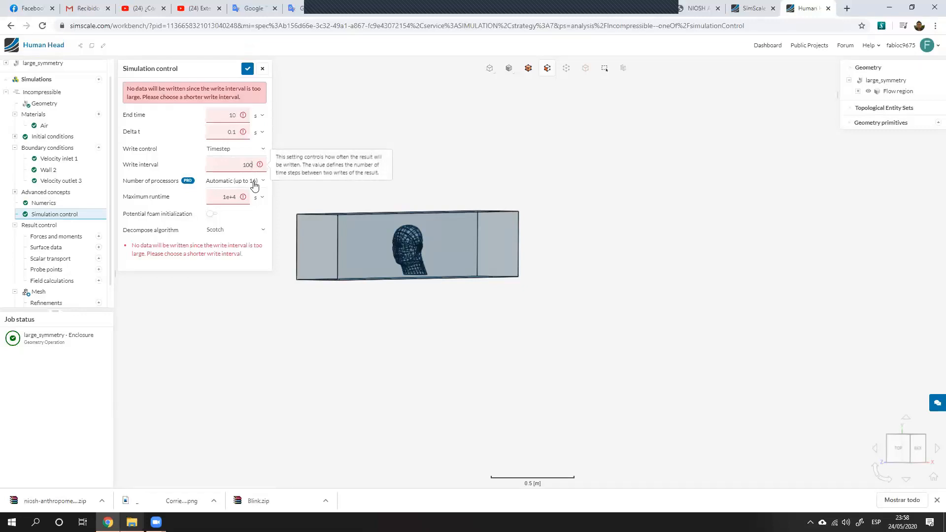
{"action": "double_click", "coordinate": [226, 115]}
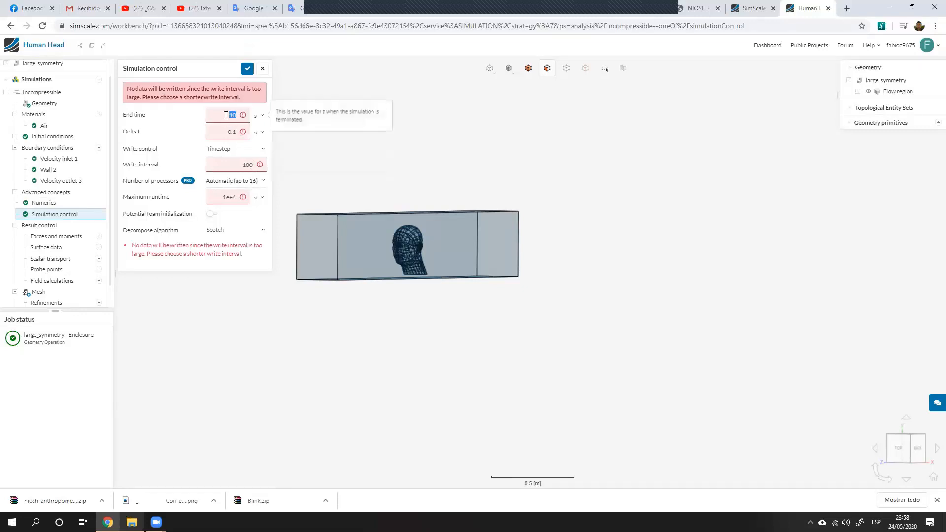
{"action": "left_click", "coordinate": [248, 69]}
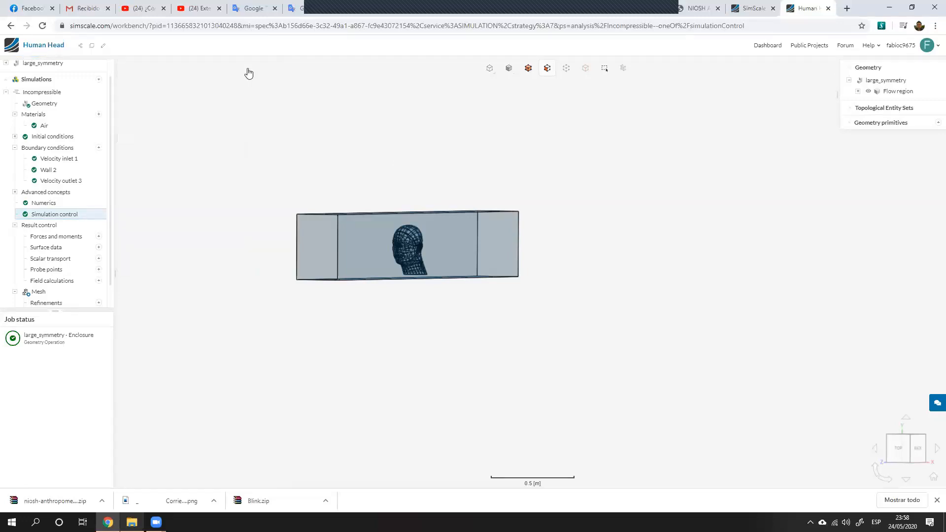
Step: Examine the mesh settings for algorithm, sizing, automatic boundary layers, physics-based meshing, number of processors and the advanced options
{"action": "scroll", "coordinate": [58, 196], "scroll_direction": "down", "scroll_amount": 1}
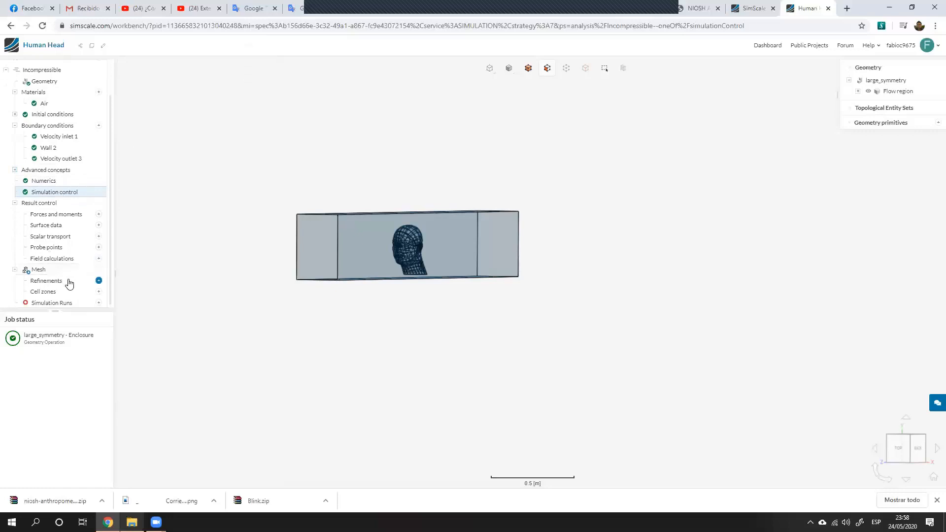
{"action": "left_click", "coordinate": [42, 270]}
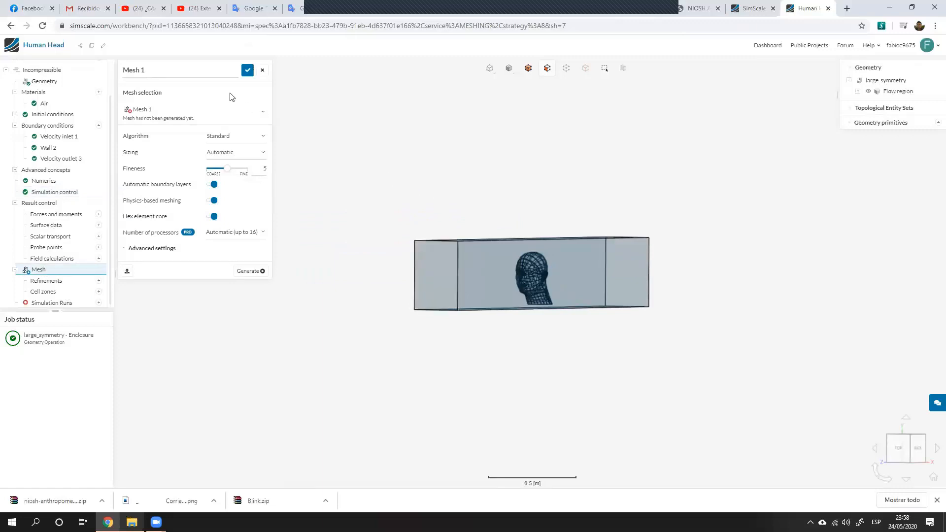
{"action": "mouse_move", "coordinate": [189, 189]}
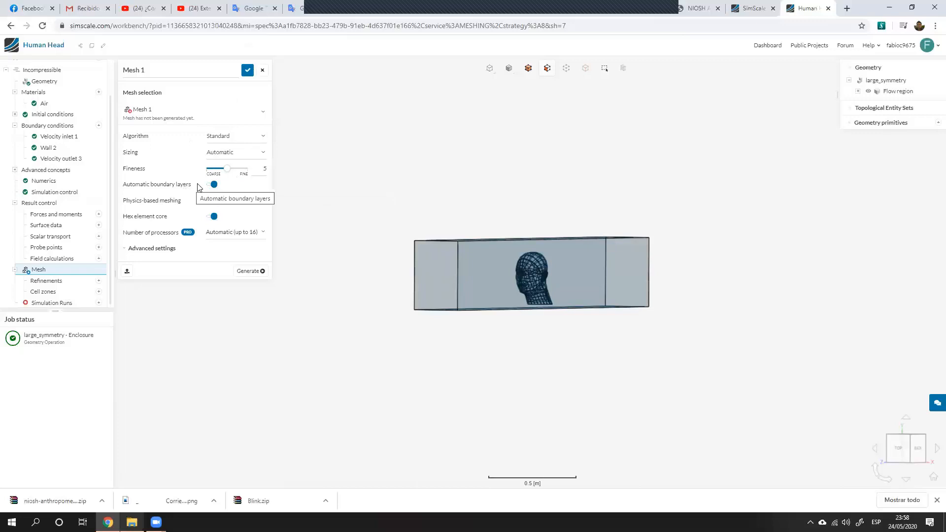
{"action": "mouse_move", "coordinate": [222, 201]}
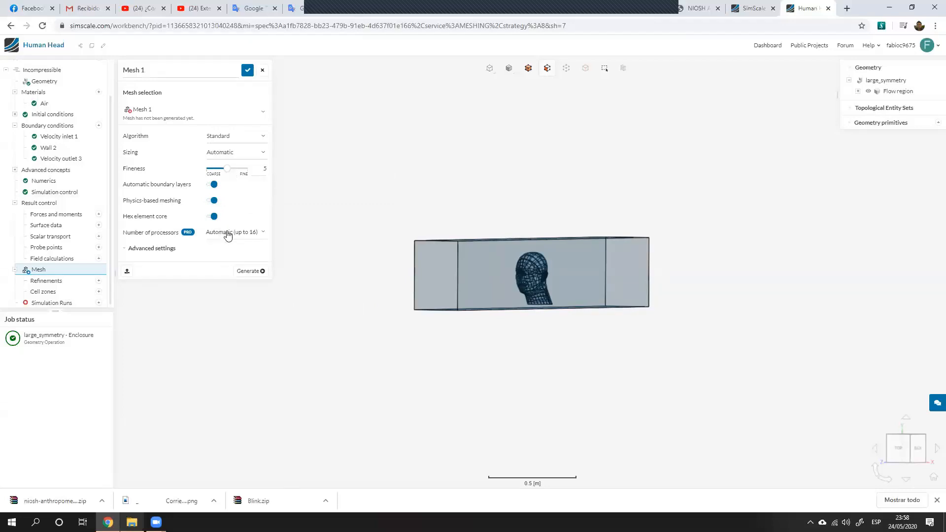
{"action": "left_click", "coordinate": [126, 248]}
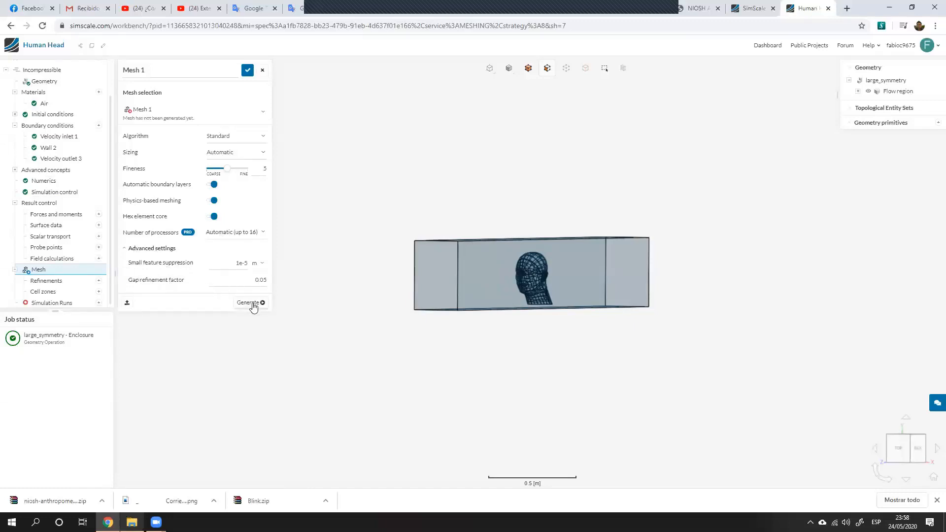
{"action": "left_click", "coordinate": [235, 136]}
{"action": "left_click", "coordinate": [235, 136]}
{"action": "left_click", "coordinate": [235, 136]}
{"action": "left_click", "coordinate": [236, 136]}
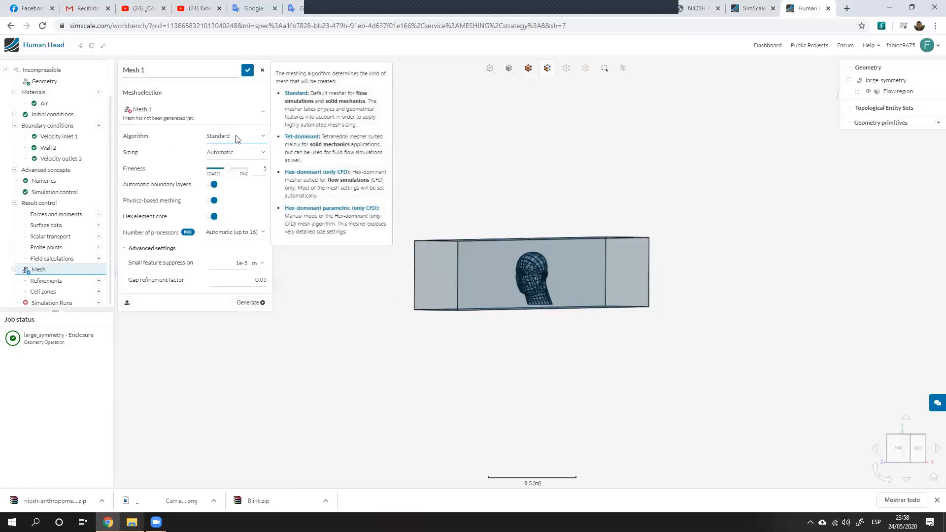
{"action": "left_click", "coordinate": [229, 156]}
{"action": "left_click", "coordinate": [230, 156]}
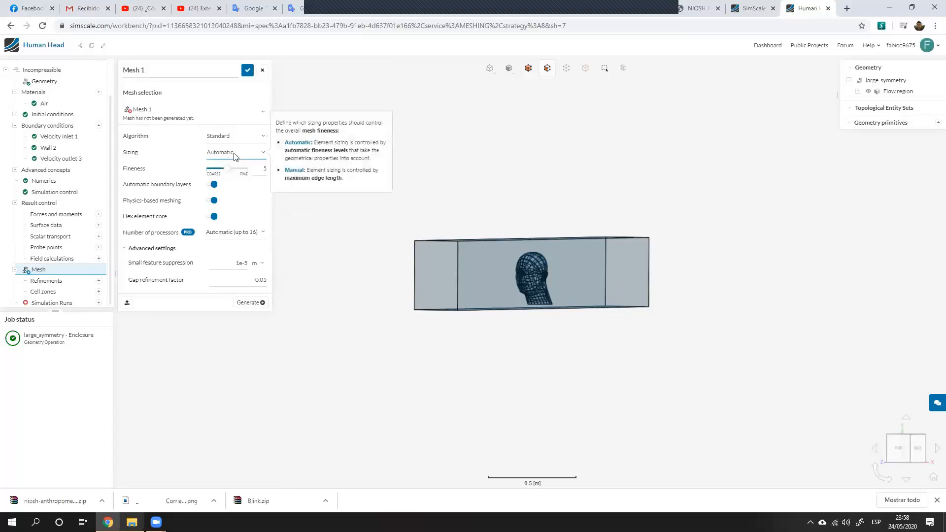
Step: Set the mesh fineness to 7 and save the mesh settings
{"action": "left_click_drag", "start_coordinate": [229, 171], "coordinate": [237, 172]}
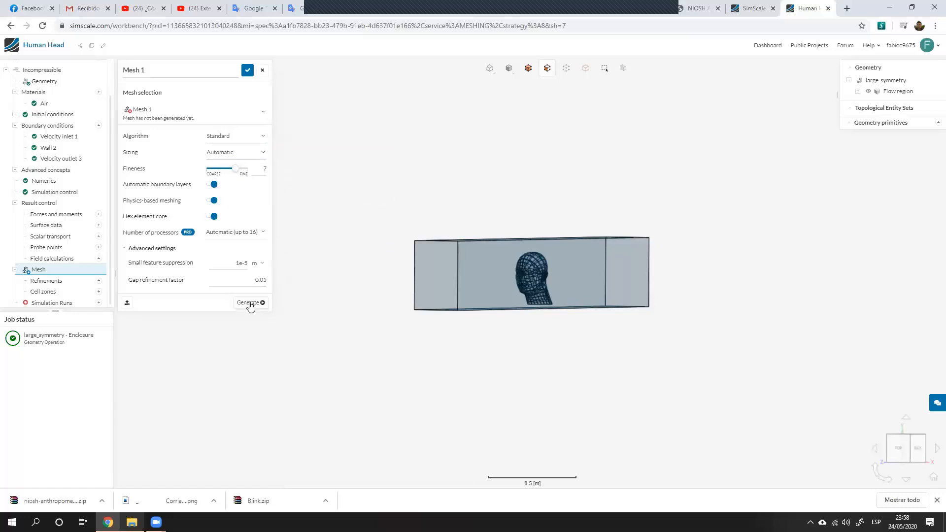
{"action": "left_click", "coordinate": [247, 70]}
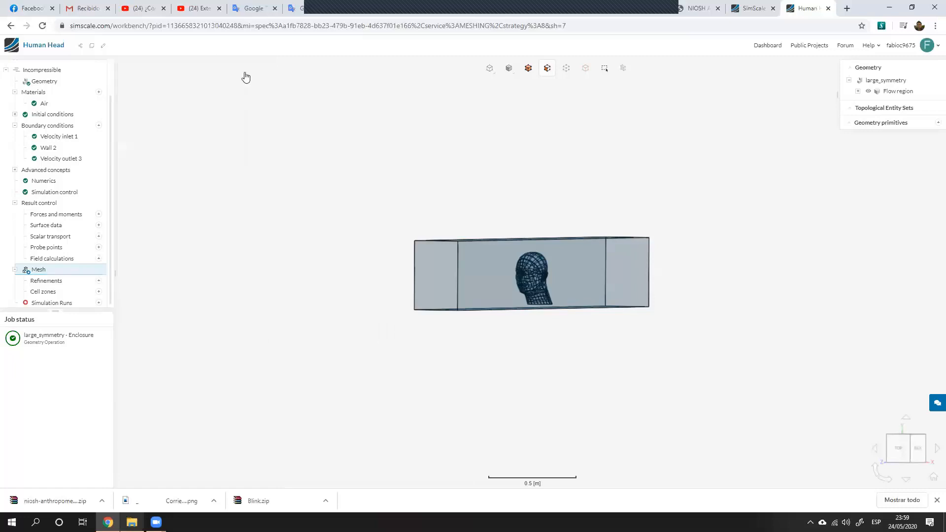
{"action": "left_click", "coordinate": [55, 270]}
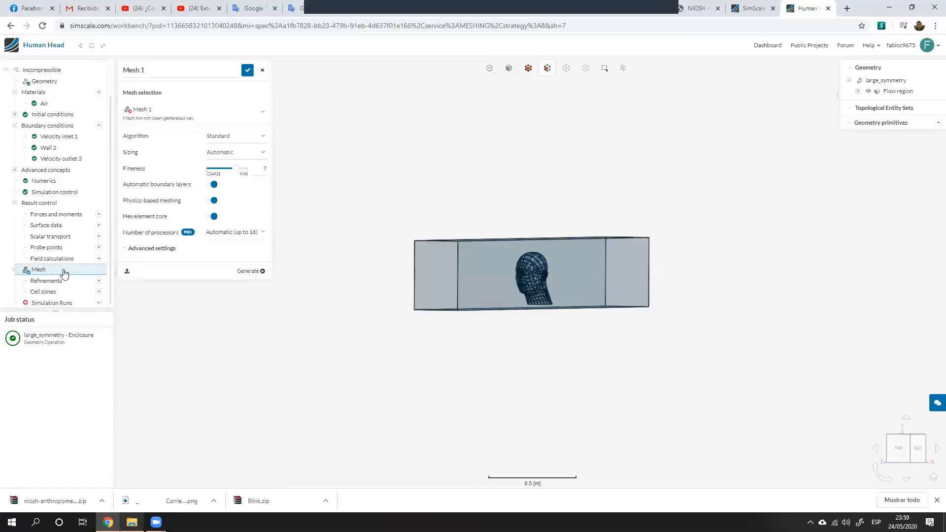
{"action": "left_click", "coordinate": [249, 271]}
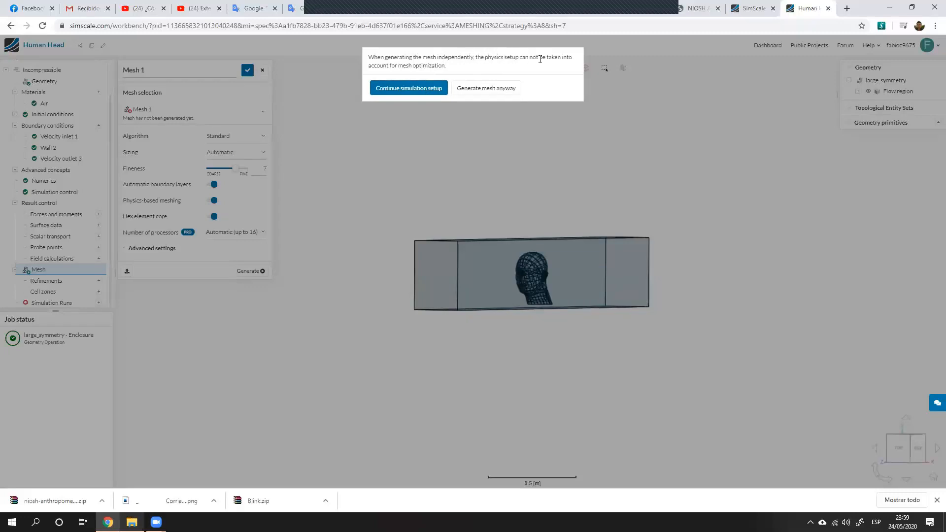
{"action": "left_click", "coordinate": [423, 89]}
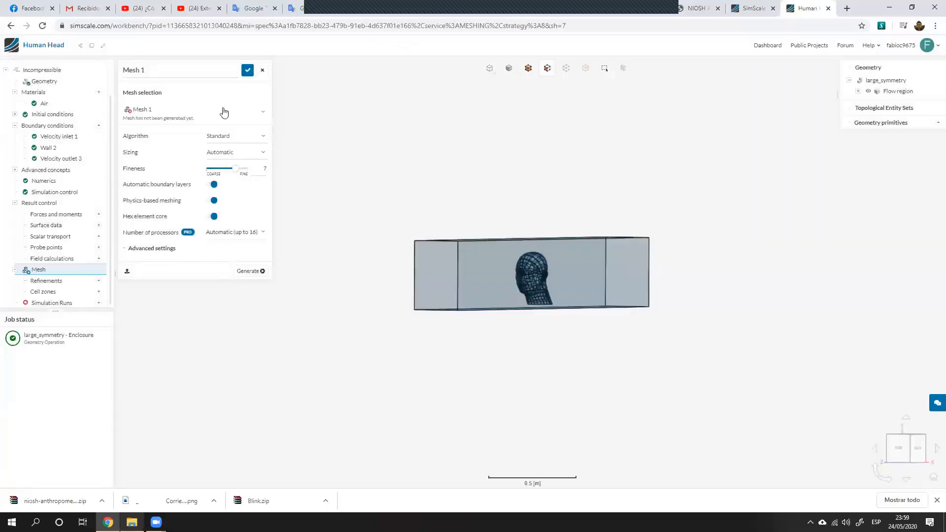
Step: Create and start a new simulation run named Run 1 for the incompressible simulation
{"action": "left_click", "coordinate": [49, 302]}
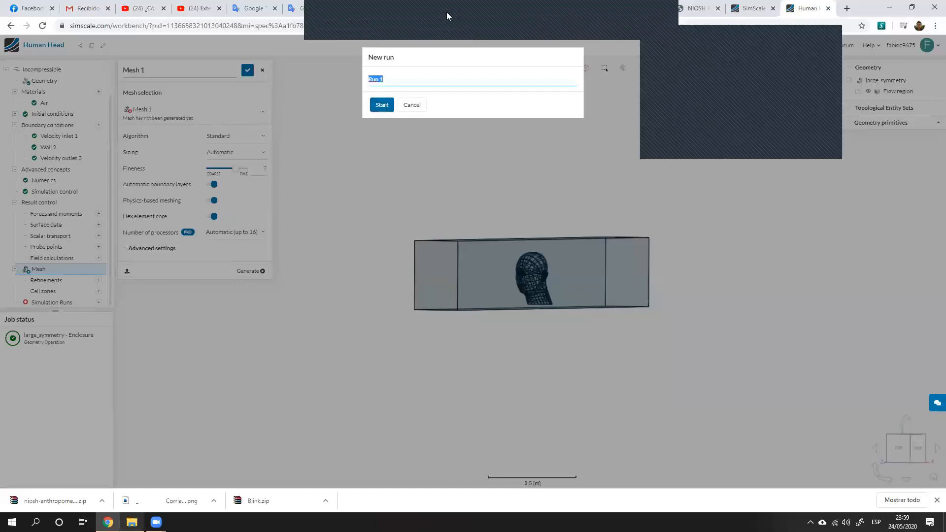
{"action": "left_click", "coordinate": [381, 105]}
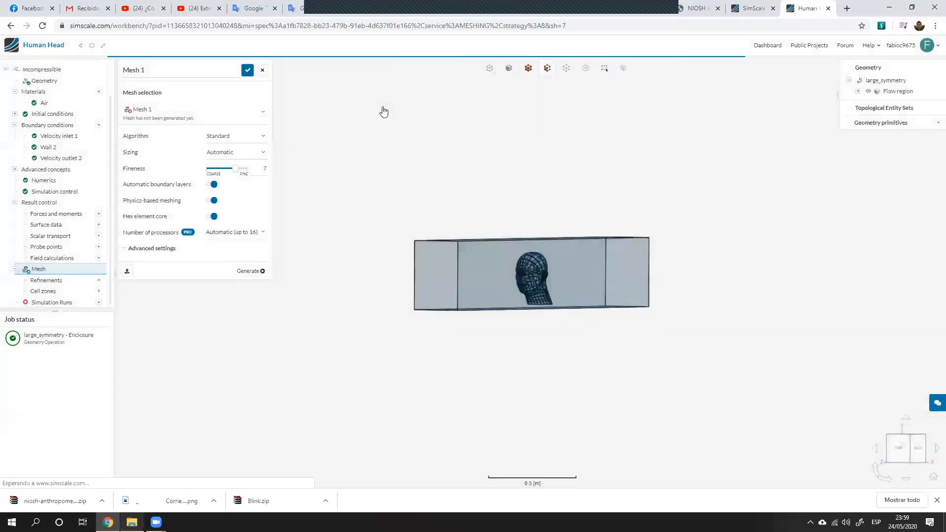